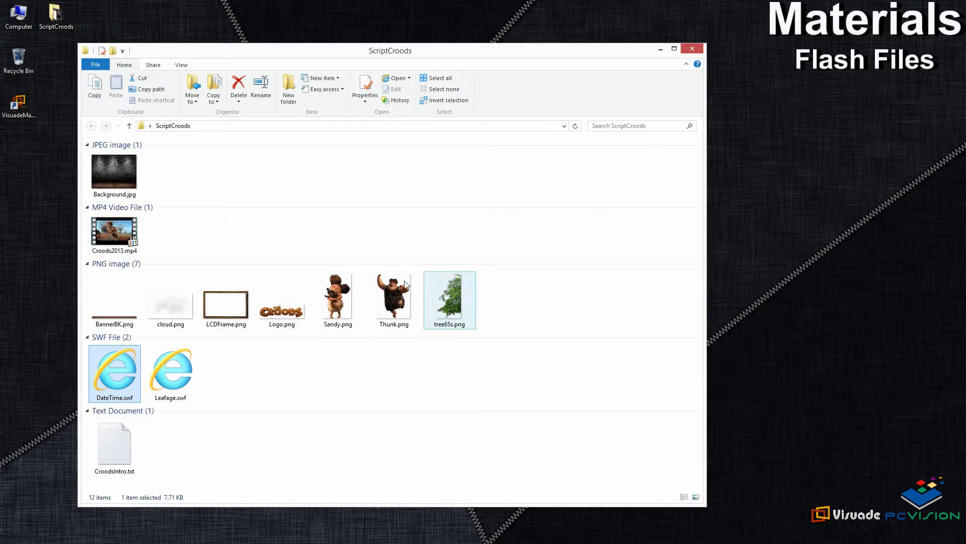
# Preview the Leafage.swf animation from the ScriptCroods folder, allowing its blocked content, and close the browser window.
pyautogui.doubleClick(160, 368)
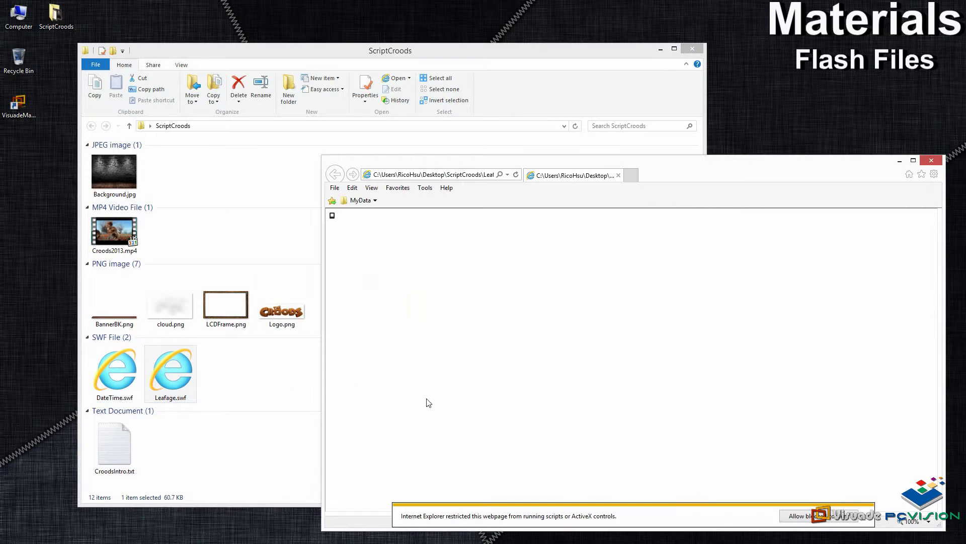
pyautogui.click(808, 517)
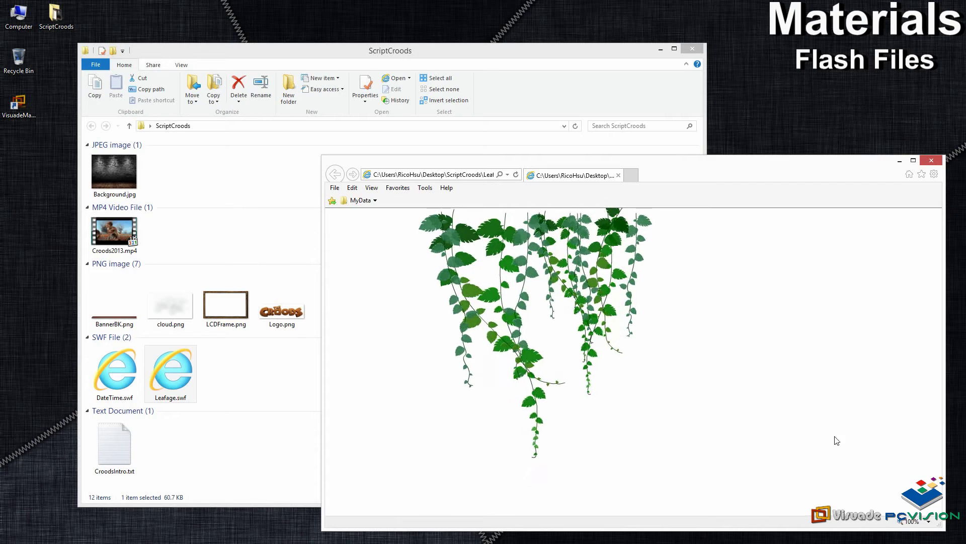
pyautogui.click(934, 161)
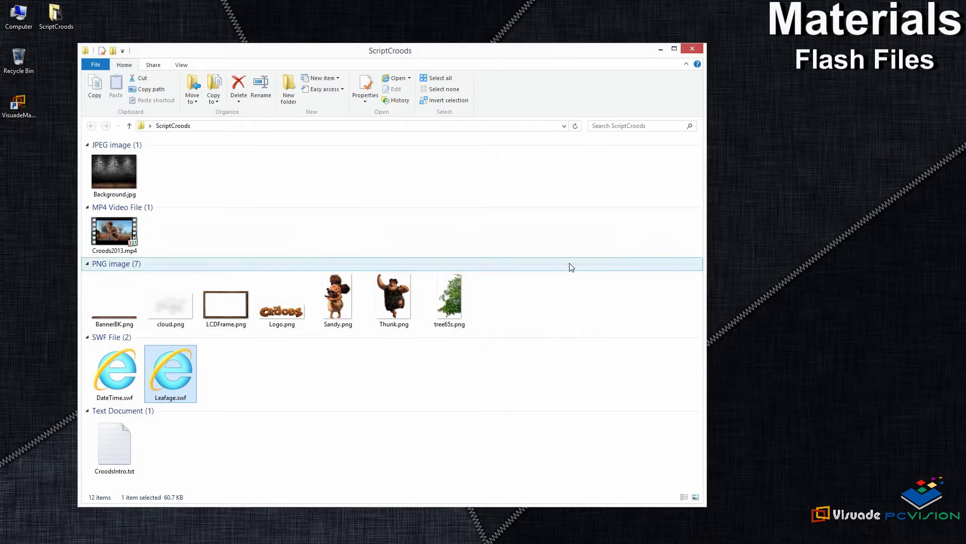
# Read the text in CroodsIntro.txt, and close both the document and the ScriptCroods folder.
pyautogui.doubleClick(118, 431)
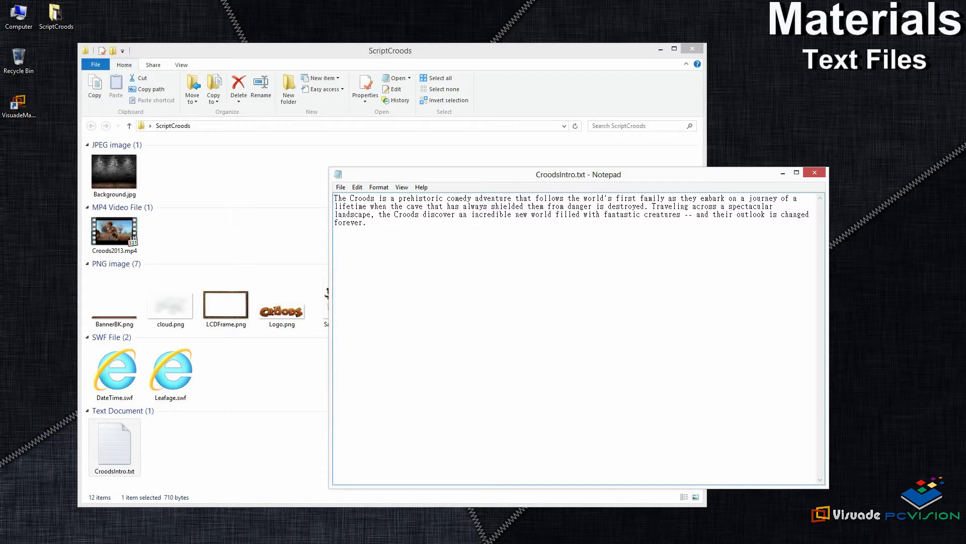
pyautogui.click(816, 173)
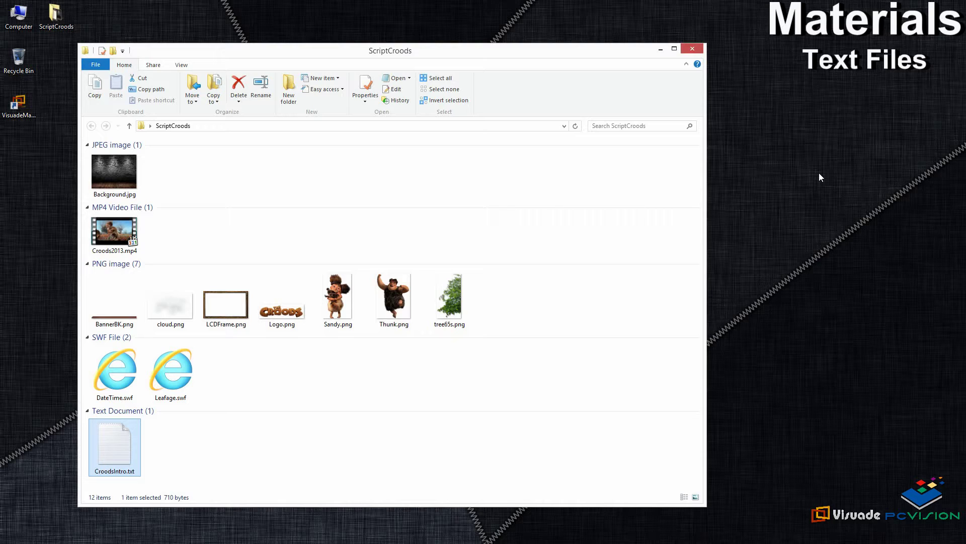
pyautogui.click(694, 49)
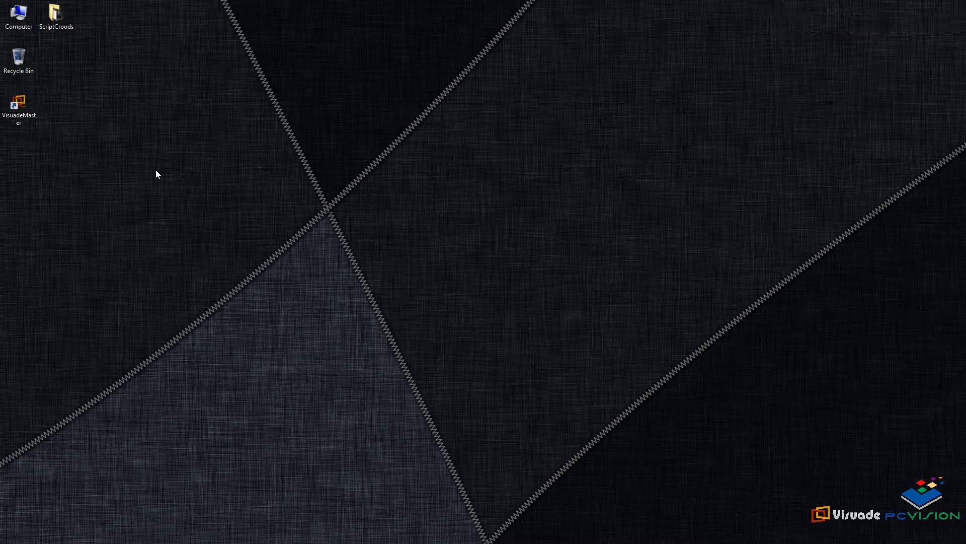
# Launch VisuadeMaster, show the Background object and replace its media with Background.jpg from the ScriptCroods folder on the desktop.
pyautogui.doubleClick(31, 117)
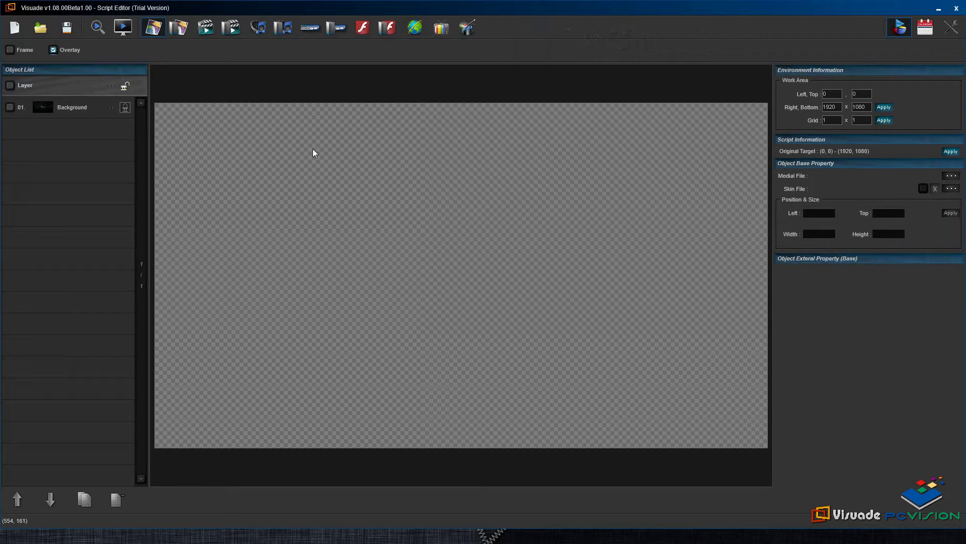
pyautogui.click(111, 109)
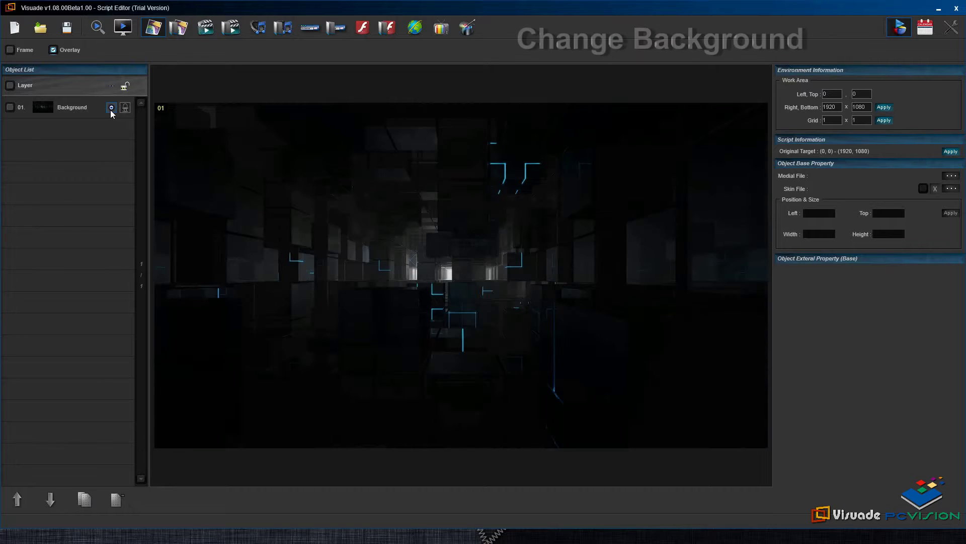
pyautogui.click(82, 110)
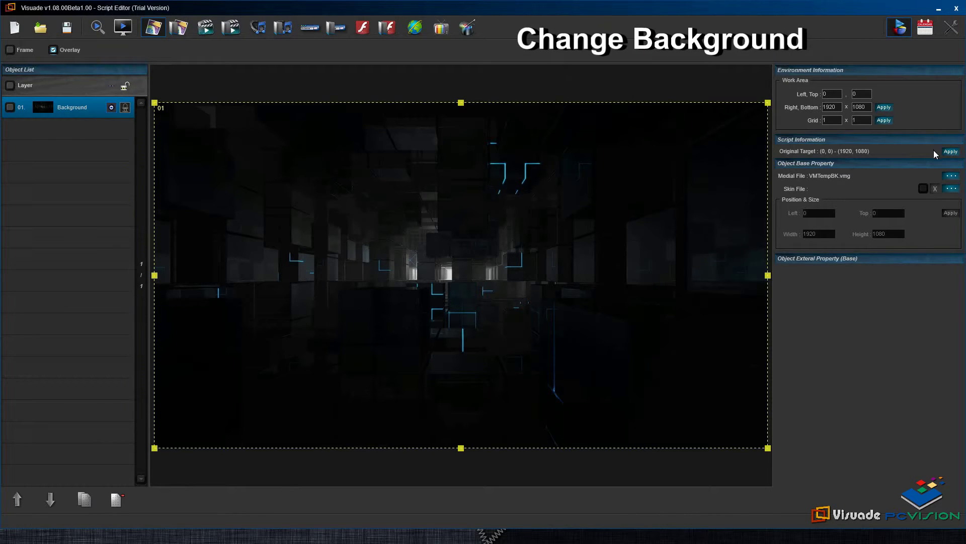
pyautogui.click(952, 176)
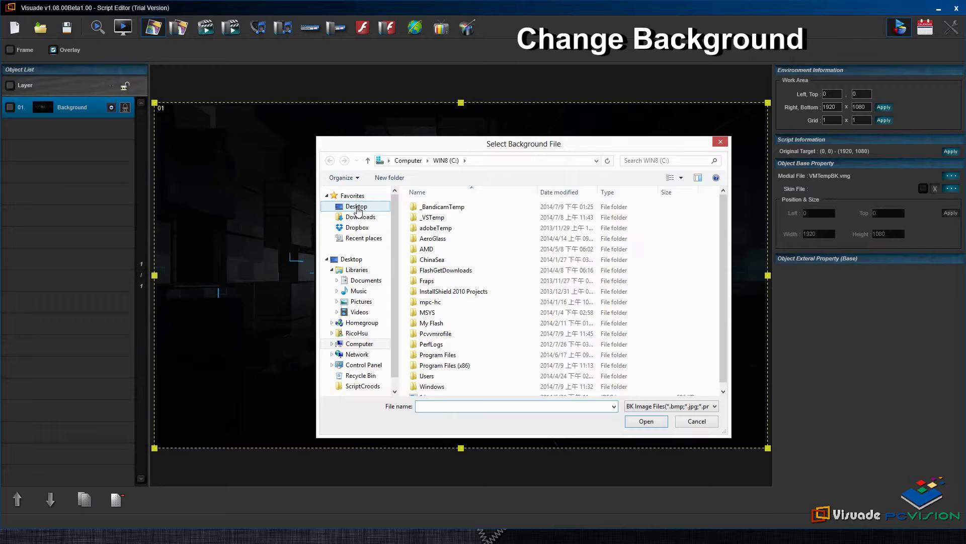
pyautogui.click(358, 207)
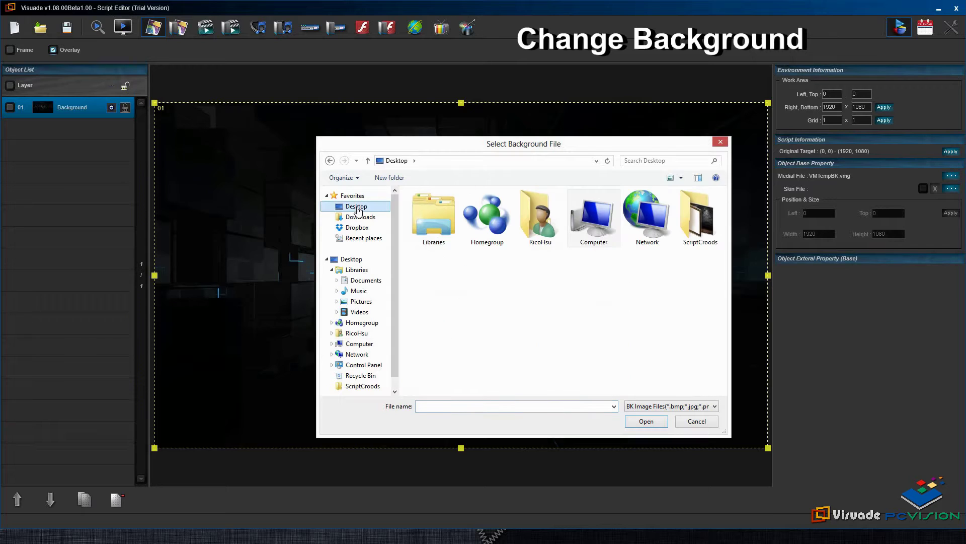
pyautogui.doubleClick(696, 231)
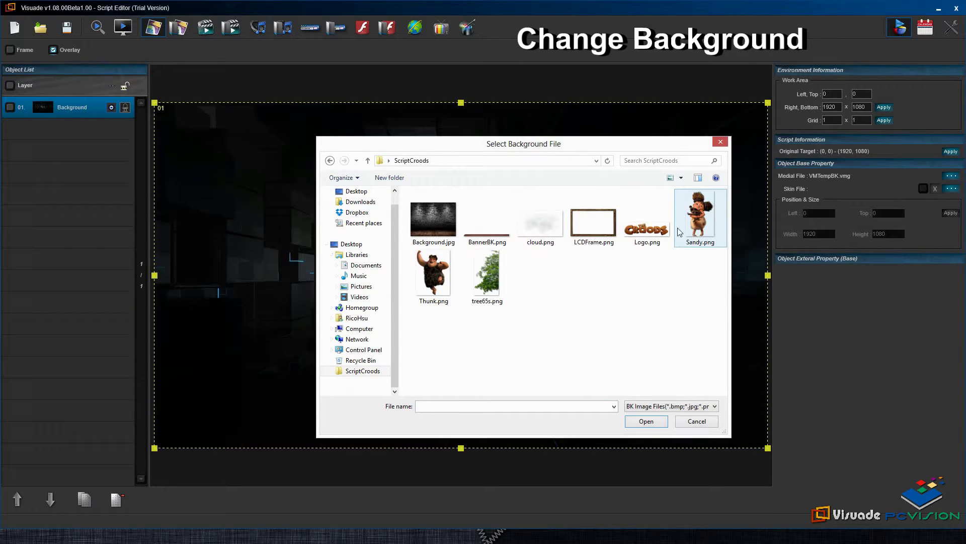
pyautogui.doubleClick(439, 225)
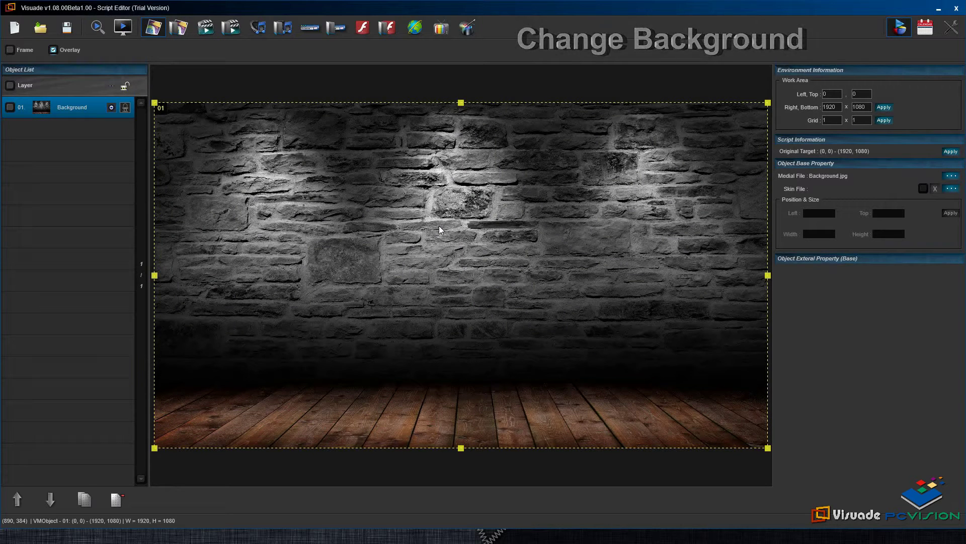
# Add Croods2013.mp4 as a video object about 893 × 506 px on the left half of the canvas and preview it.
pyautogui.click(203, 36)
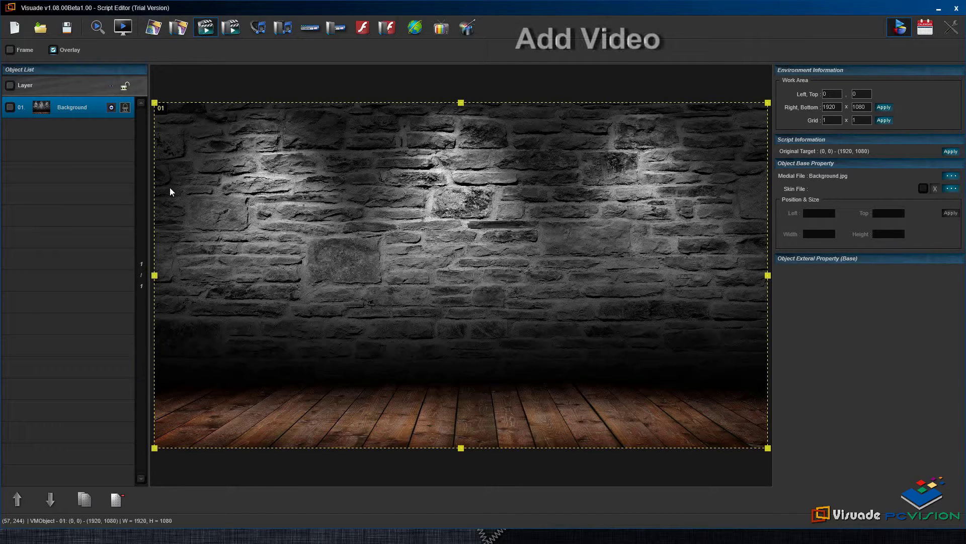
pyautogui.moveTo(167, 189); pyautogui.dragTo(453, 352)
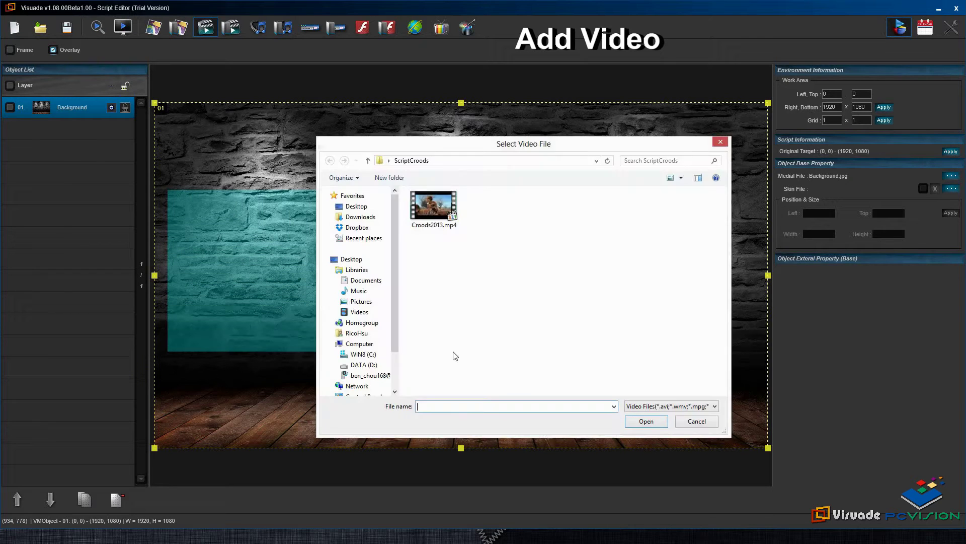
pyautogui.doubleClick(429, 223)
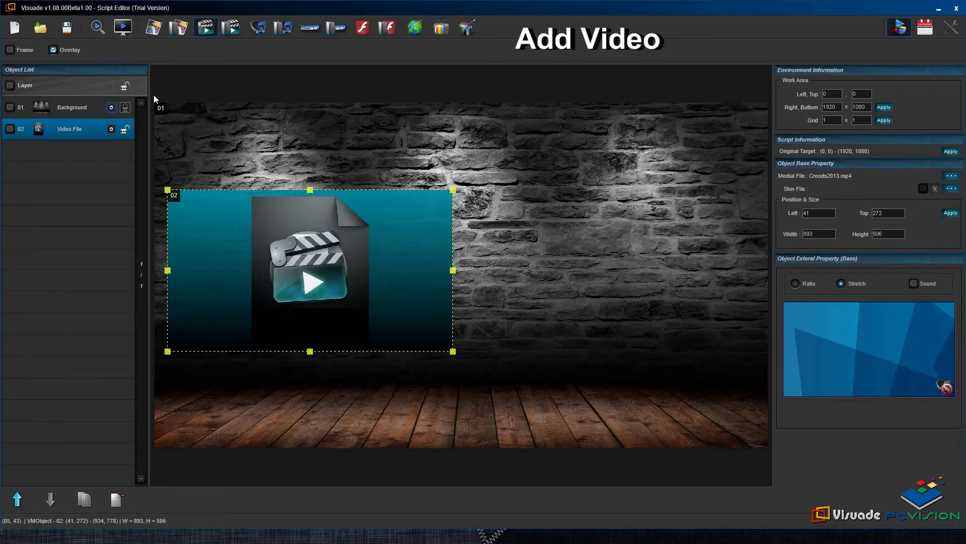
pyautogui.click(101, 33)
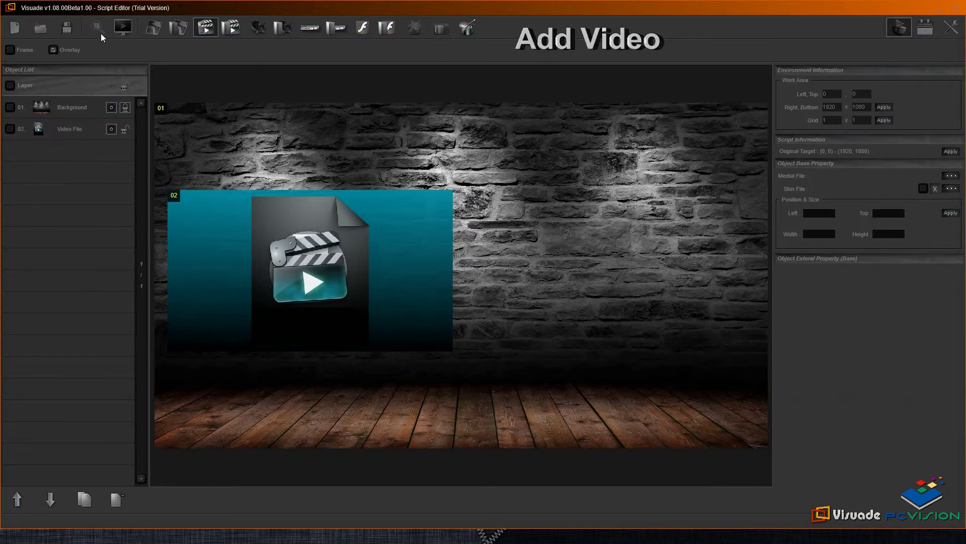
pyautogui.click(101, 29)
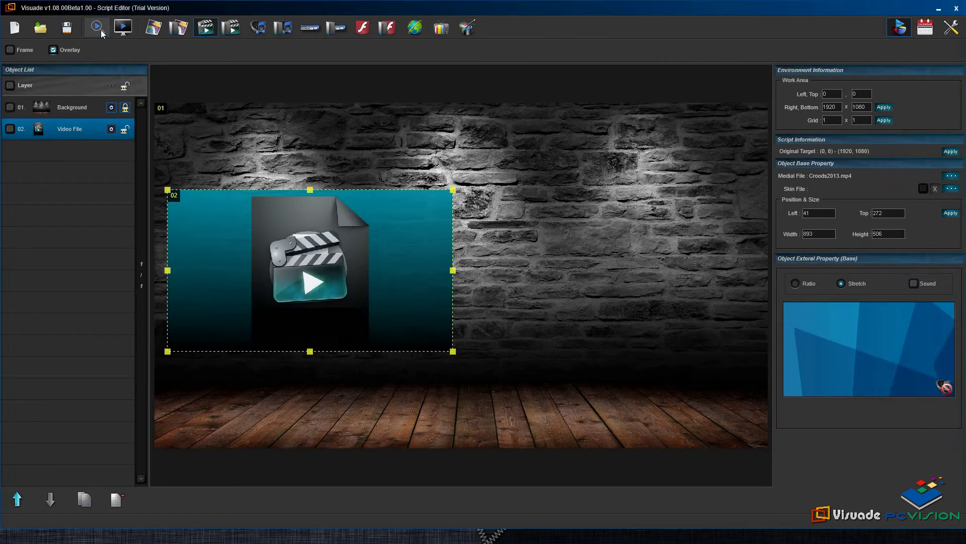
# Apply LCDFrame.png as the video's skin frame and resize the framed video to about 887 × 558 px.
pyautogui.click(951, 189)
pyautogui.click(586, 244)
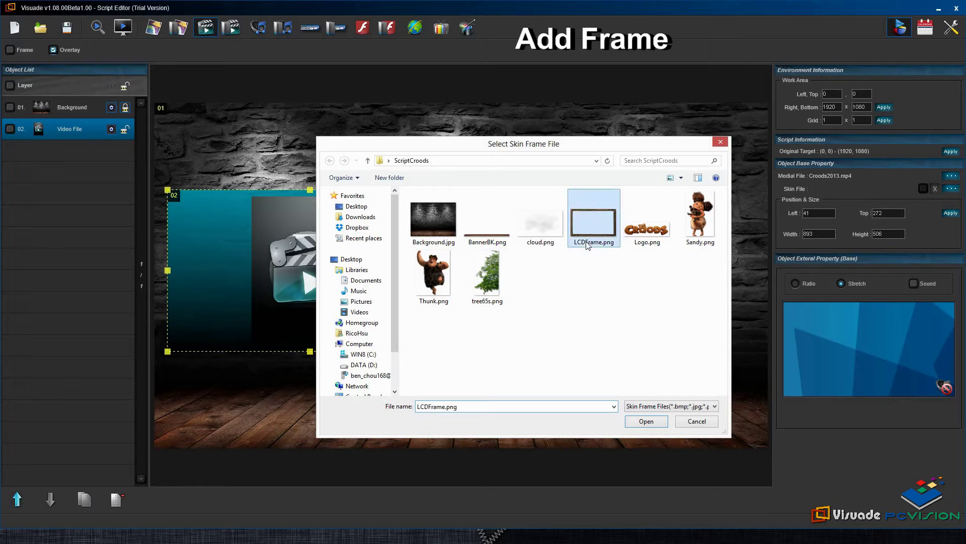
pyautogui.doubleClick(586, 245)
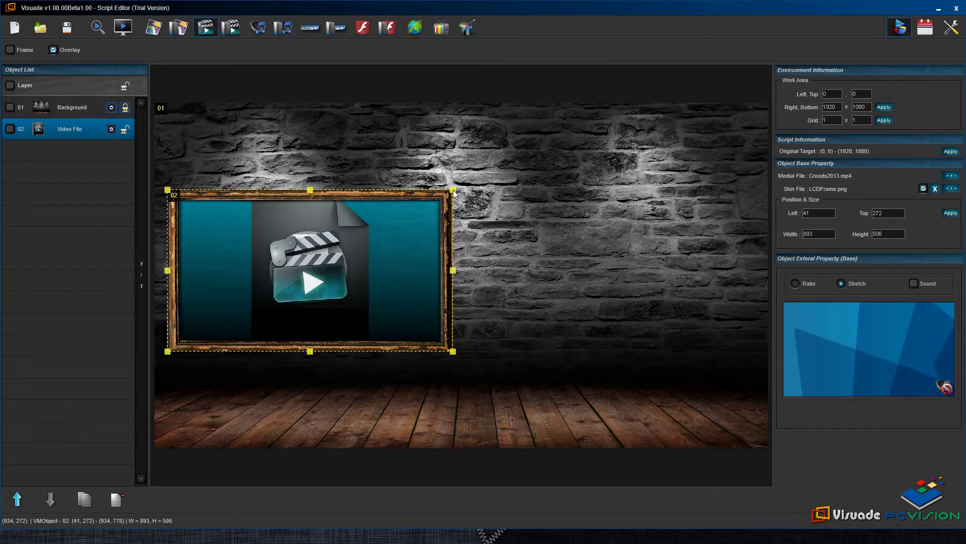
pyautogui.moveTo(453, 193); pyautogui.dragTo(451, 174)
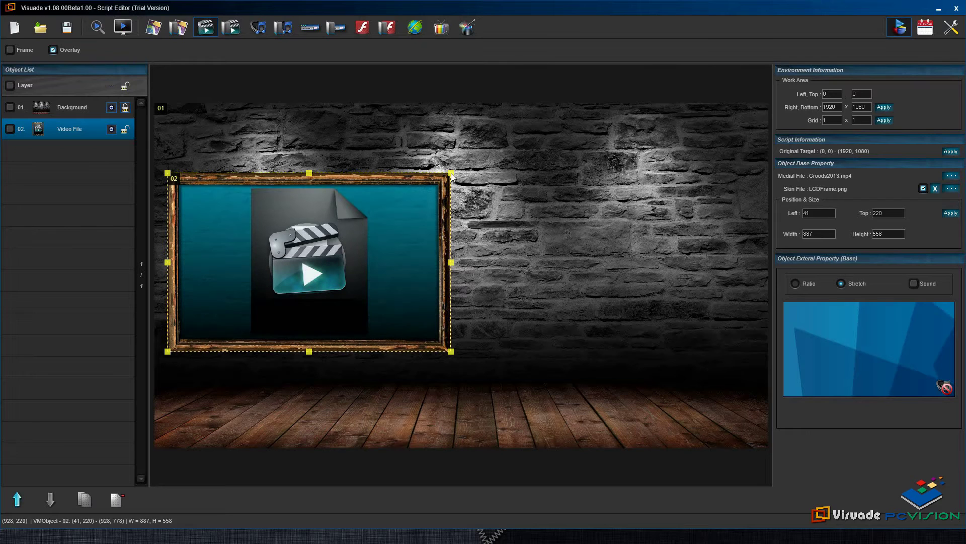
# Add Logo.png as a photo about 209 × 99 px over the video's upper-right corner, placed at about (651, 298).
pyautogui.click(160, 28)
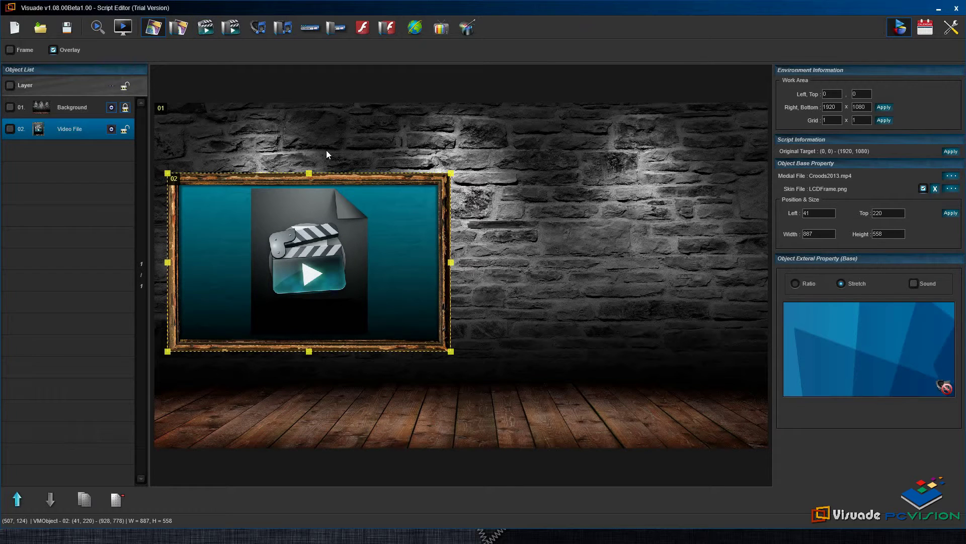
pyautogui.click(426, 225)
pyautogui.doubleClick(647, 224)
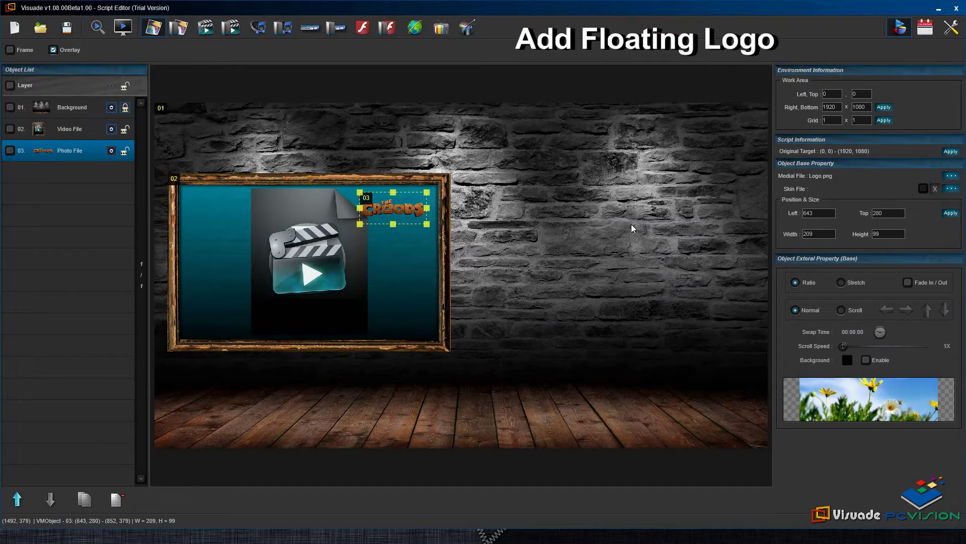
pyautogui.moveTo(397, 220); pyautogui.dragTo(400, 218)
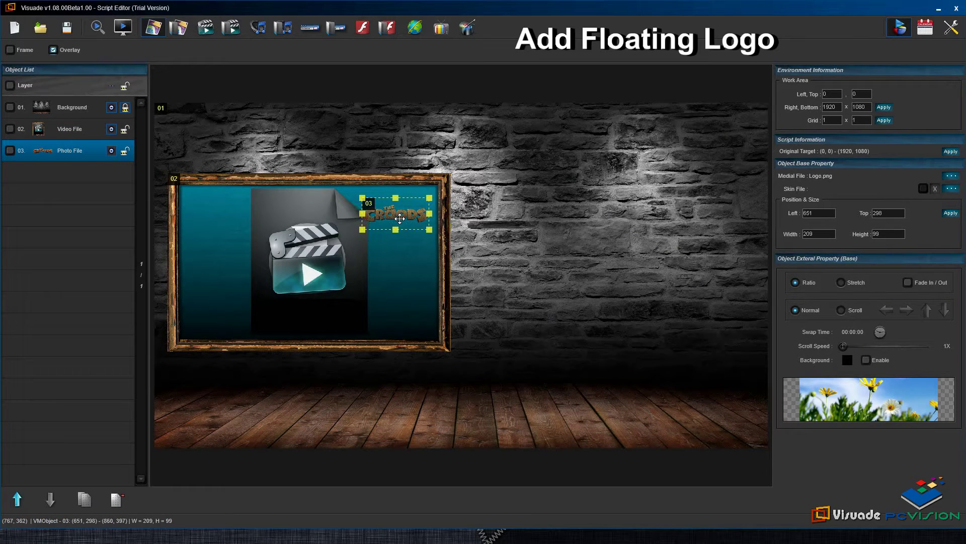
# Preview the script, move the logo closer to the video's upper-right corner at about (658, 287), and preview again.
pyautogui.click(99, 29)
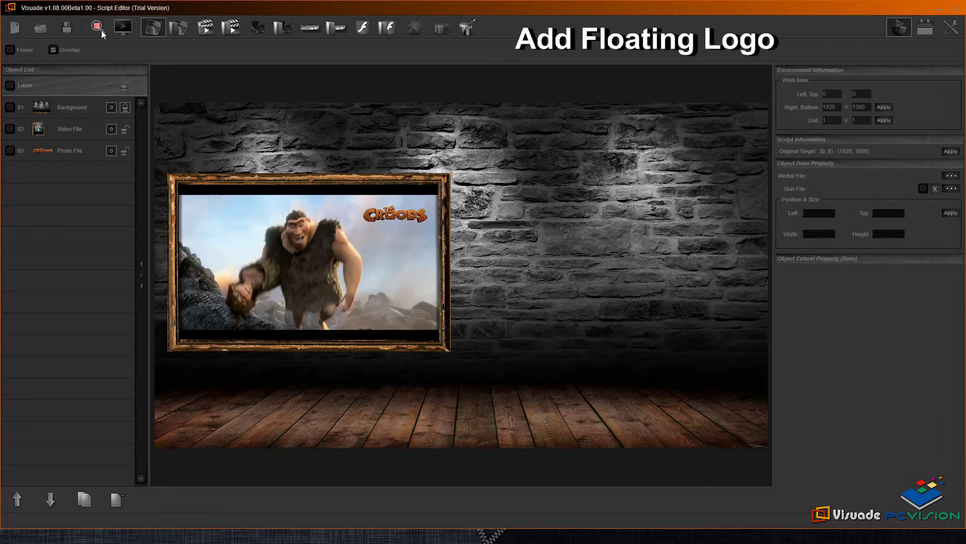
pyautogui.click(101, 30)
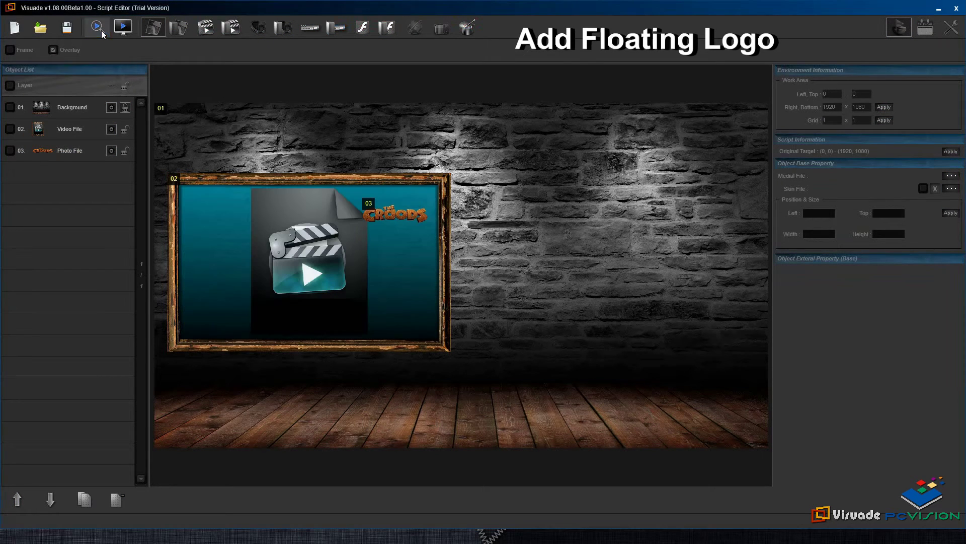
pyautogui.click(387, 201)
pyautogui.moveTo(409, 218); pyautogui.dragTo(411, 210)
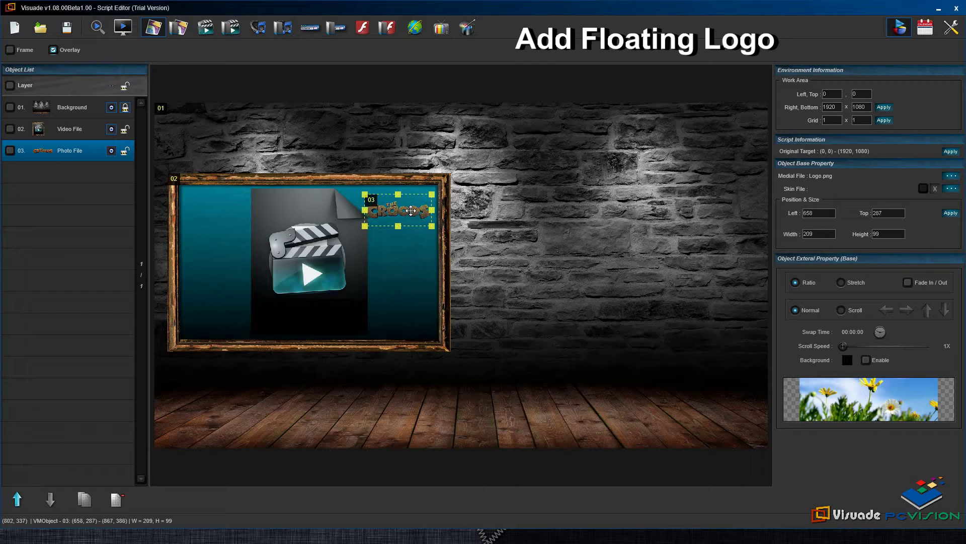
pyautogui.click(100, 31)
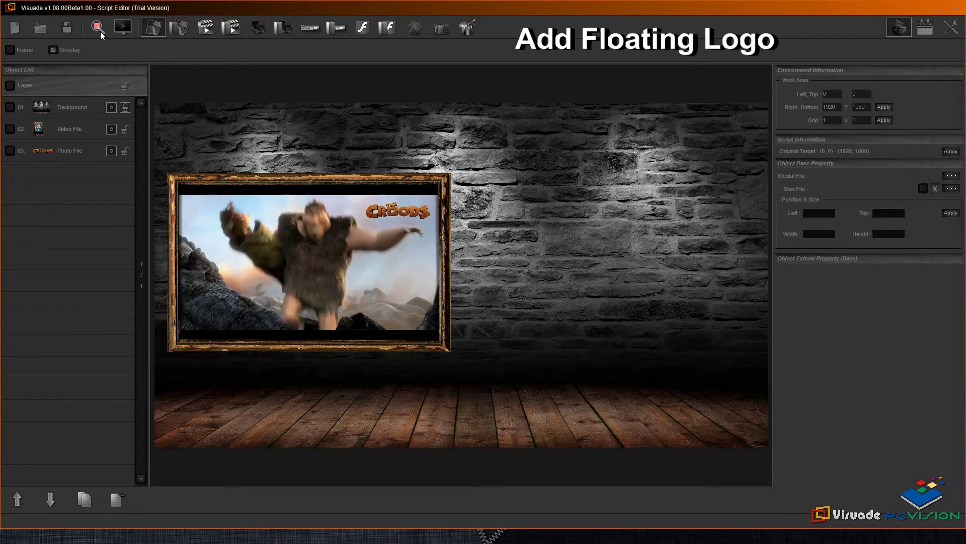
pyautogui.click(101, 32)
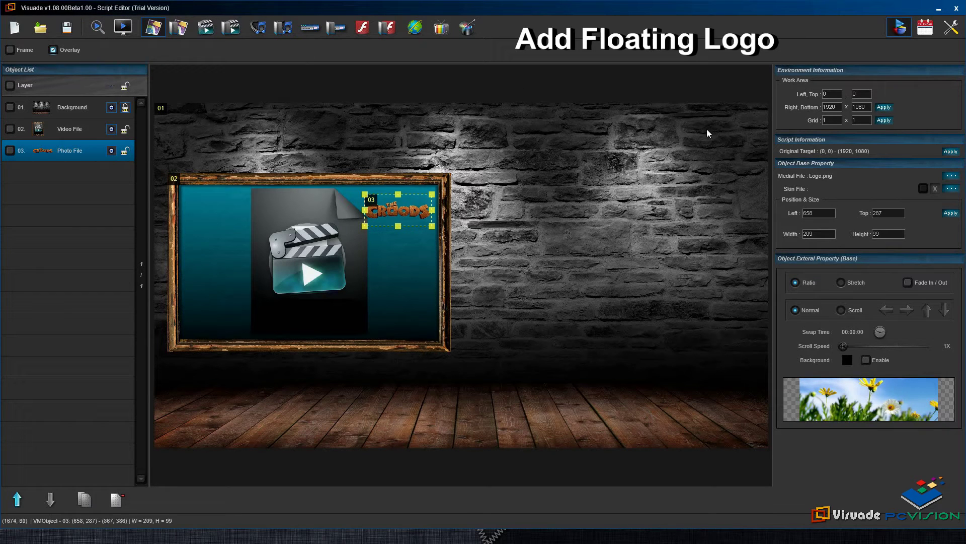
# Enable the video's sound and add BannerBK.png as a photo about 1887 × 113 px along the canvas's upper edge.
pyautogui.click(297, 213)
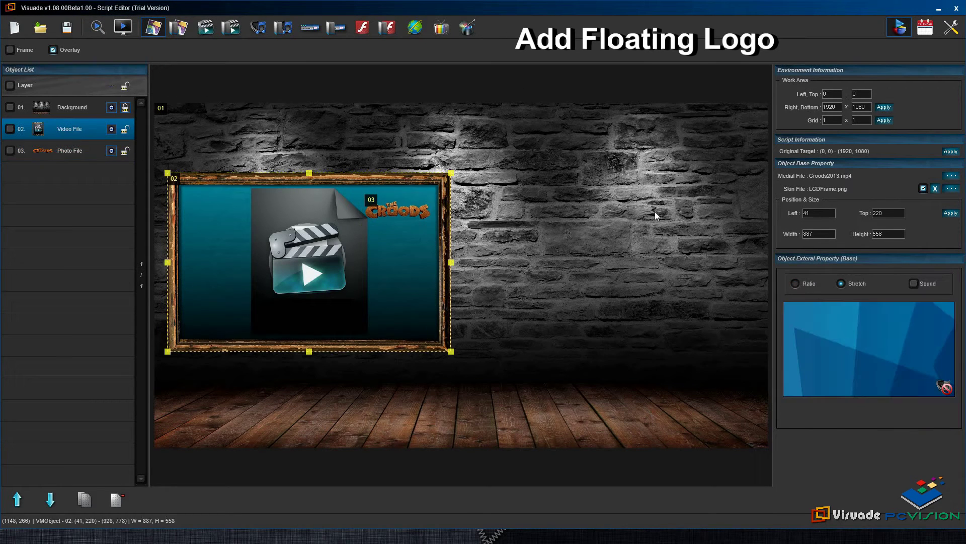
pyautogui.click(913, 283)
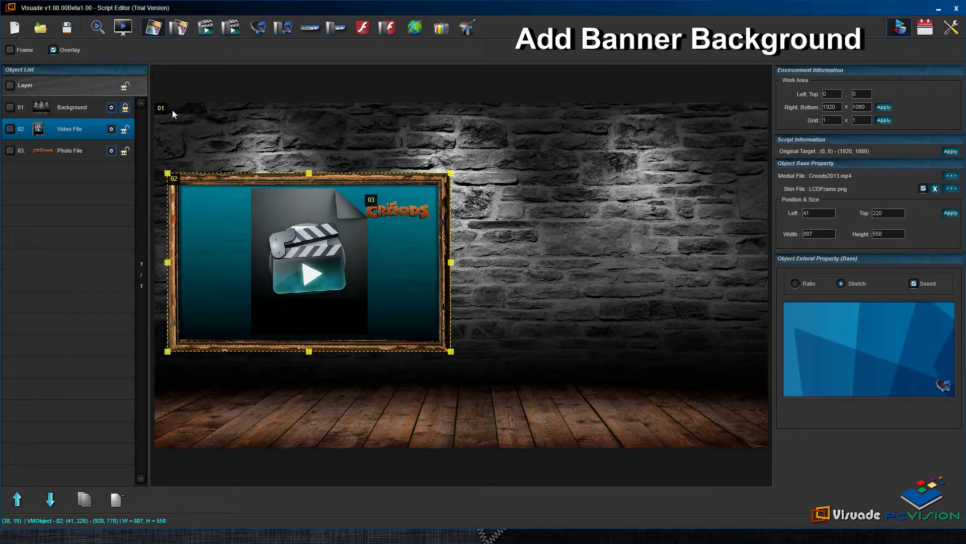
pyautogui.moveTo(172, 109); pyautogui.dragTo(764, 145)
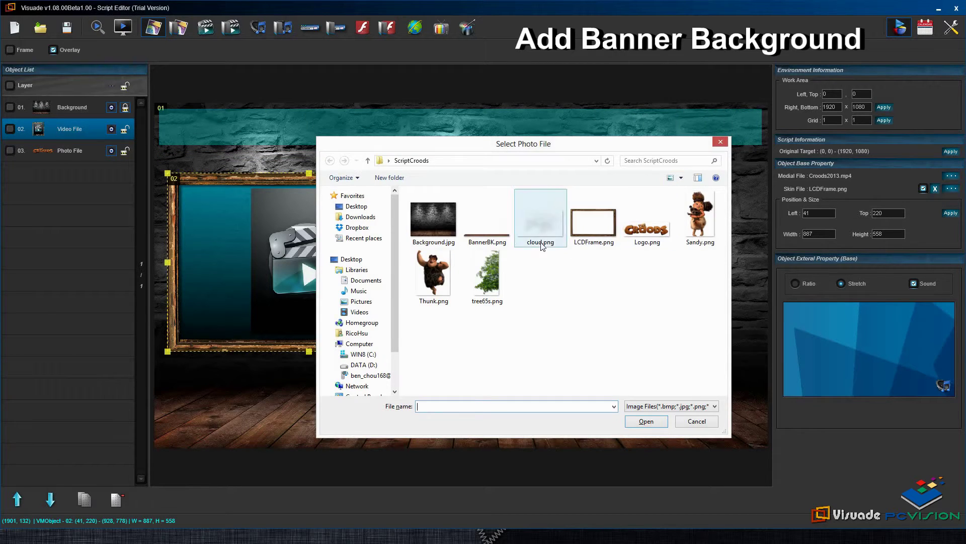
pyautogui.doubleClick(487, 224)
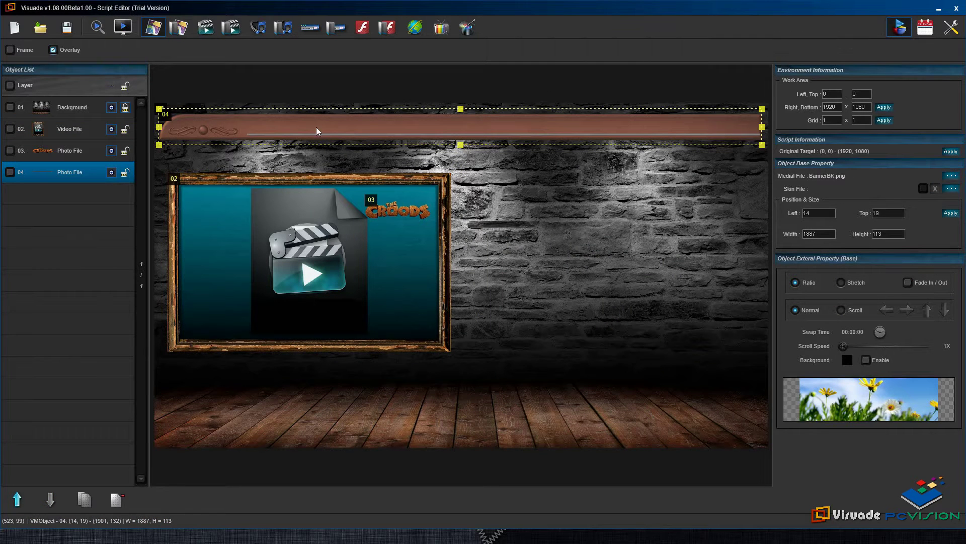
# Add CroodsIntro.txt as a text banner about 1597 × 54 px over the BannerBK.png strip, placed at about (295, 39).
pyautogui.click(309, 28)
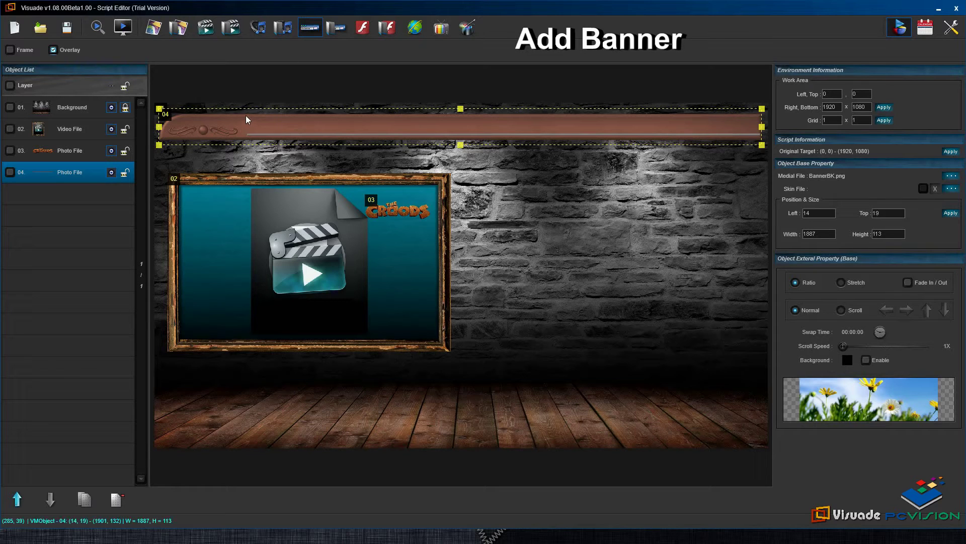
pyautogui.moveTo(246, 119)
pyautogui.mouseDown()
pyautogui.moveTo(298, 133)
pyautogui.moveTo(755, 136)
pyautogui.mouseUp()
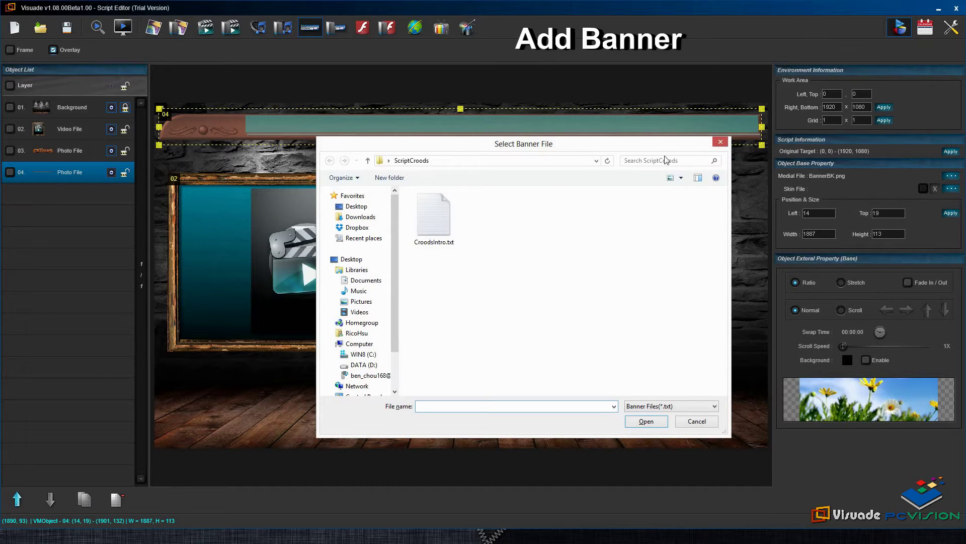
pyautogui.doubleClick(441, 222)
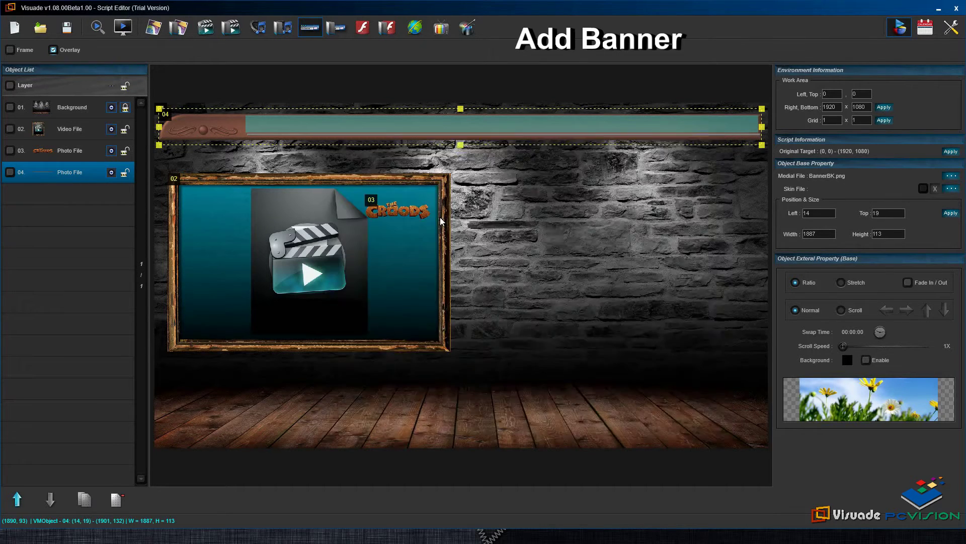
pyautogui.moveTo(246, 124); pyautogui.dragTo(248, 123)
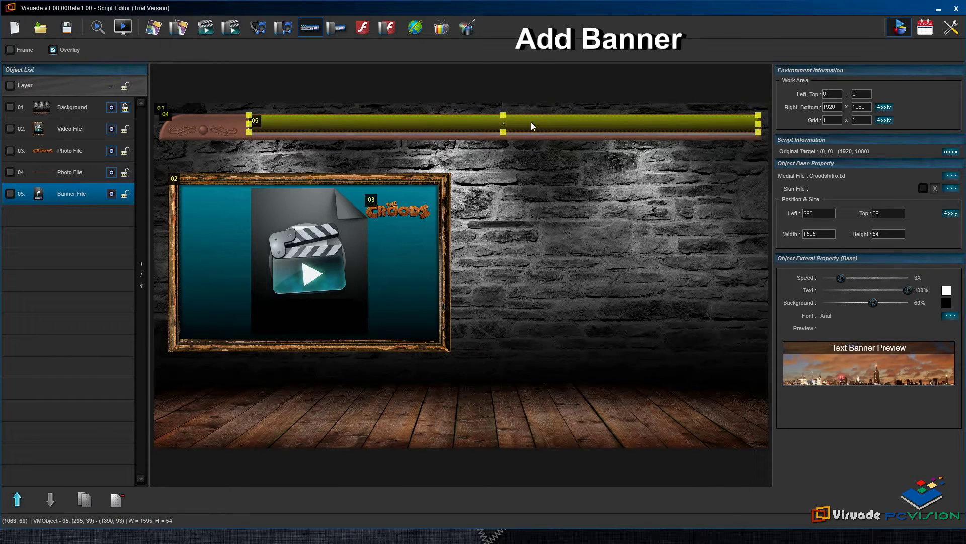
pyautogui.moveTo(759, 123); pyautogui.dragTo(759, 124)
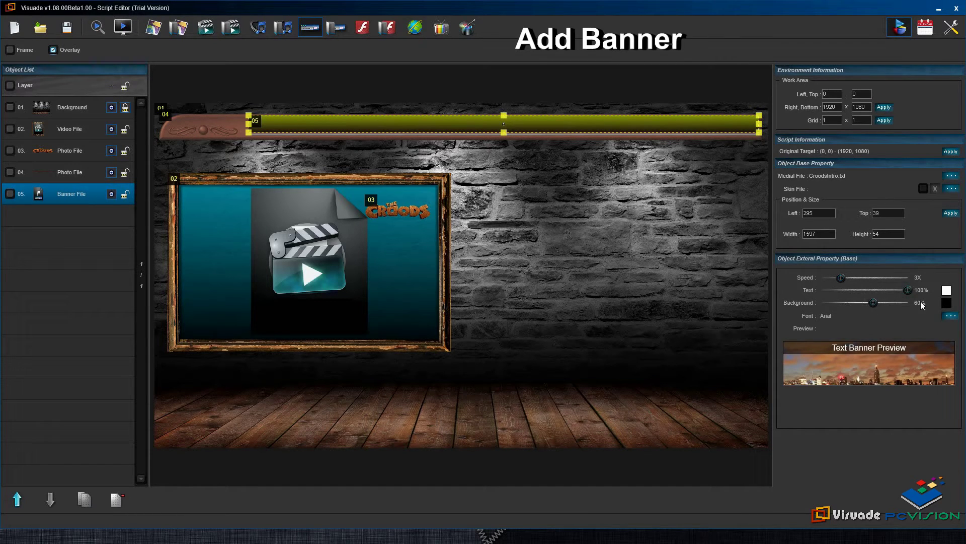
# Set the banner's text color to yellow, its background opacity to 0% and its scroll speed to 1X.
pyautogui.click(946, 291)
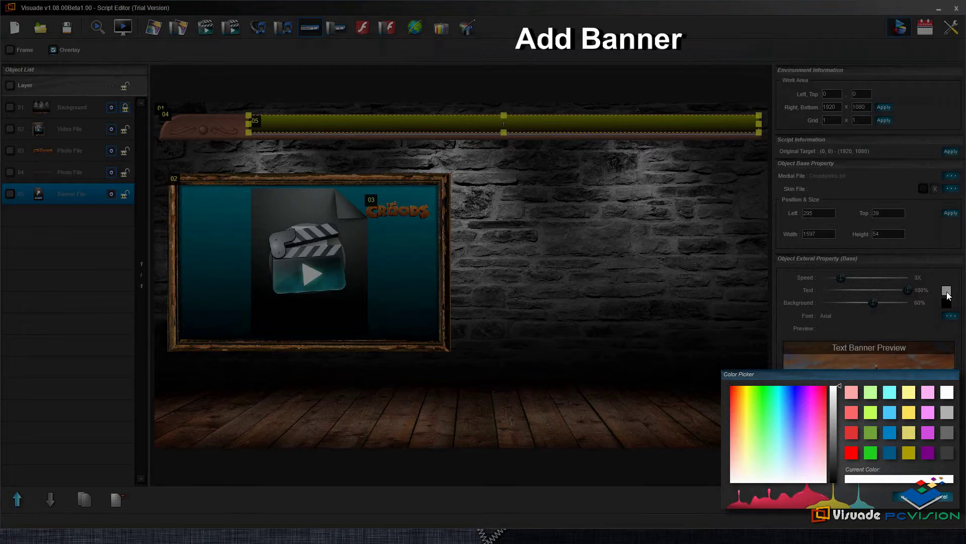
pyautogui.moveTo(804, 403); pyautogui.dragTo(787, 434)
pyautogui.click(908, 413)
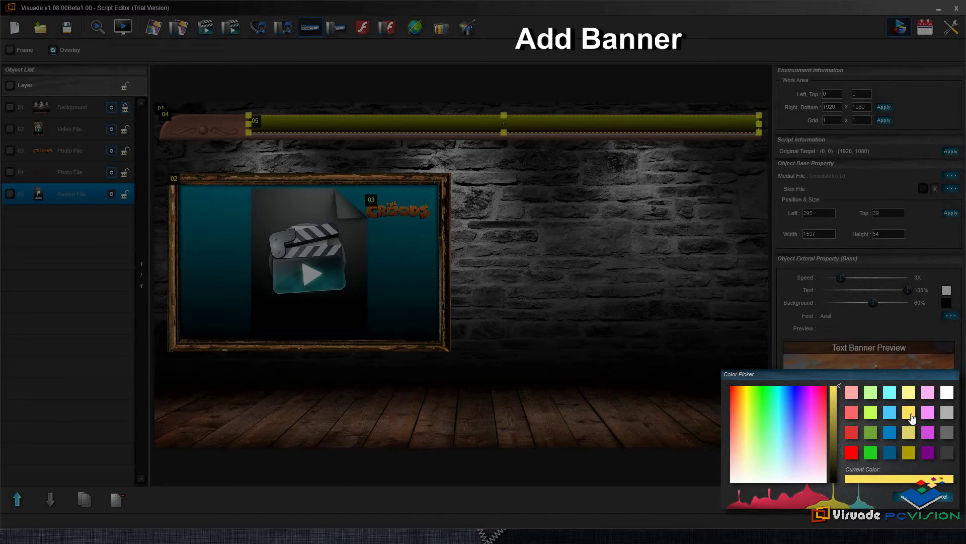
pyautogui.click(914, 500)
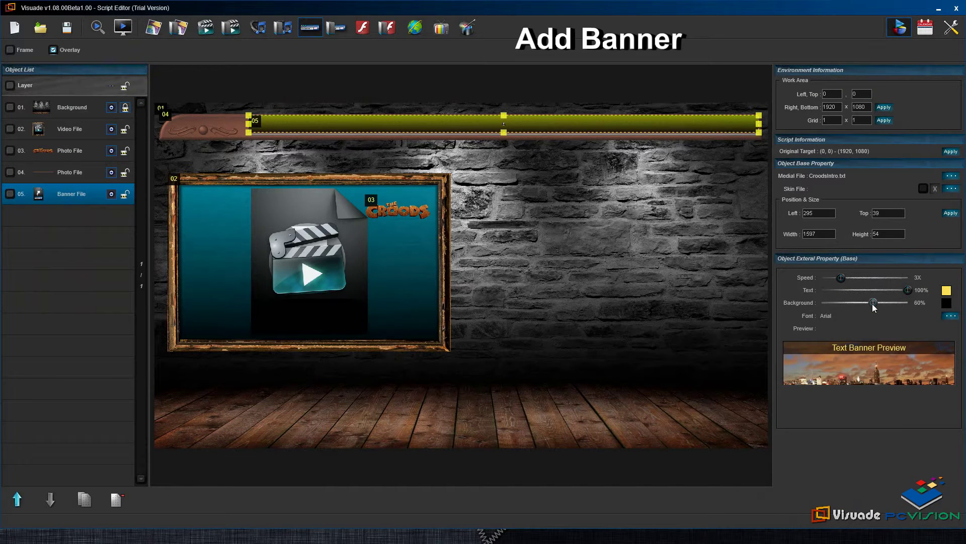
pyautogui.moveTo(874, 303); pyautogui.dragTo(787, 279)
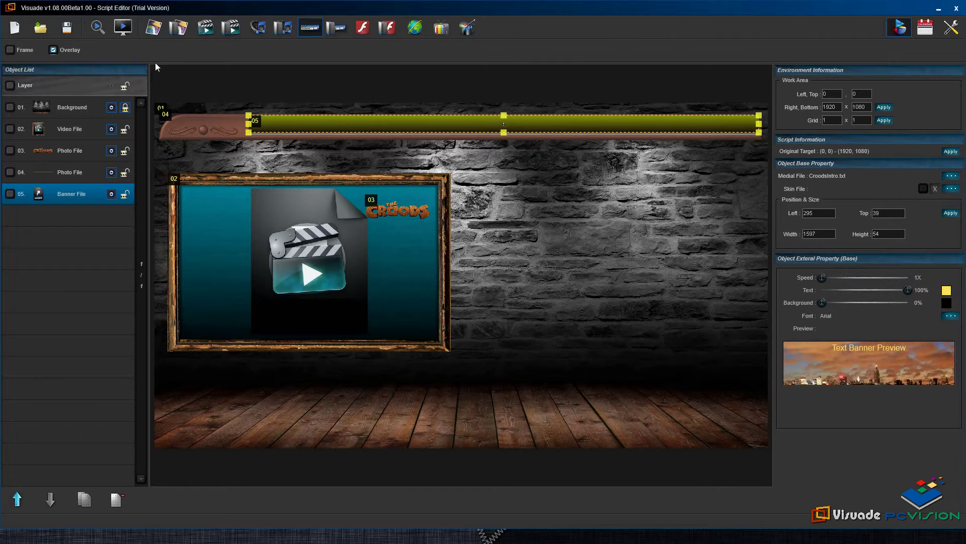
# Add Sandy.png as a photo about 386 × 392 px over the video's lower-left corner, placed at about (0, 586).
pyautogui.click(151, 32)
pyautogui.moveTo(162, 234); pyautogui.dragTo(304, 418)
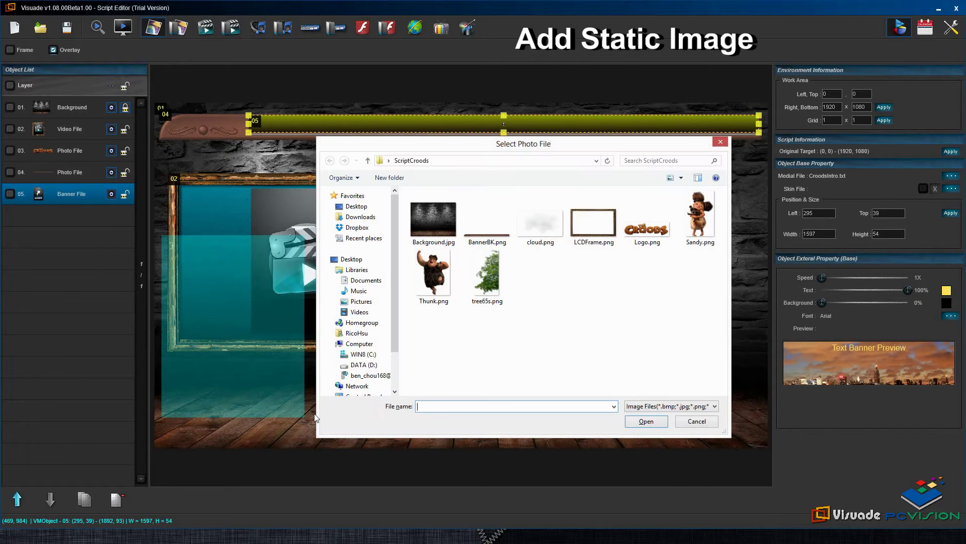
pyautogui.doubleClick(692, 237)
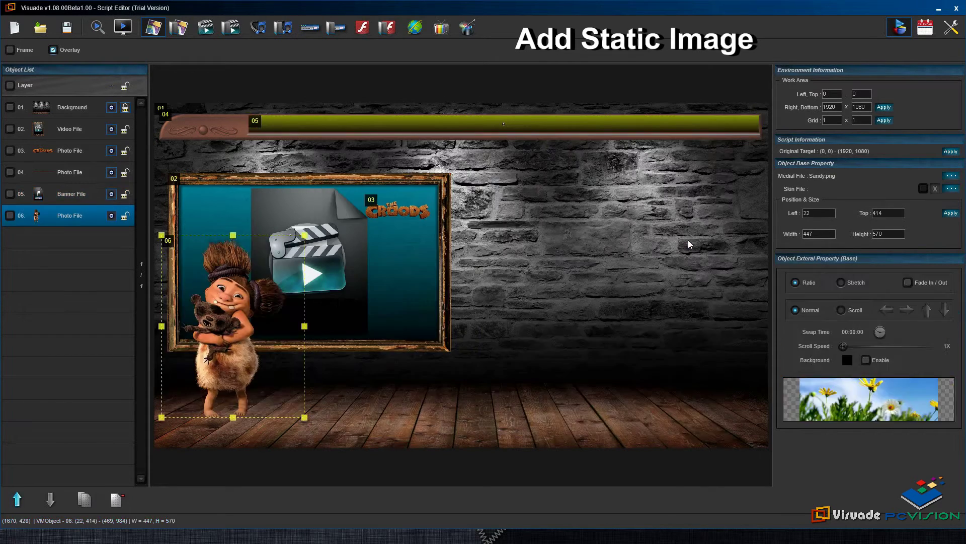
pyautogui.moveTo(311, 245); pyautogui.dragTo(278, 292)
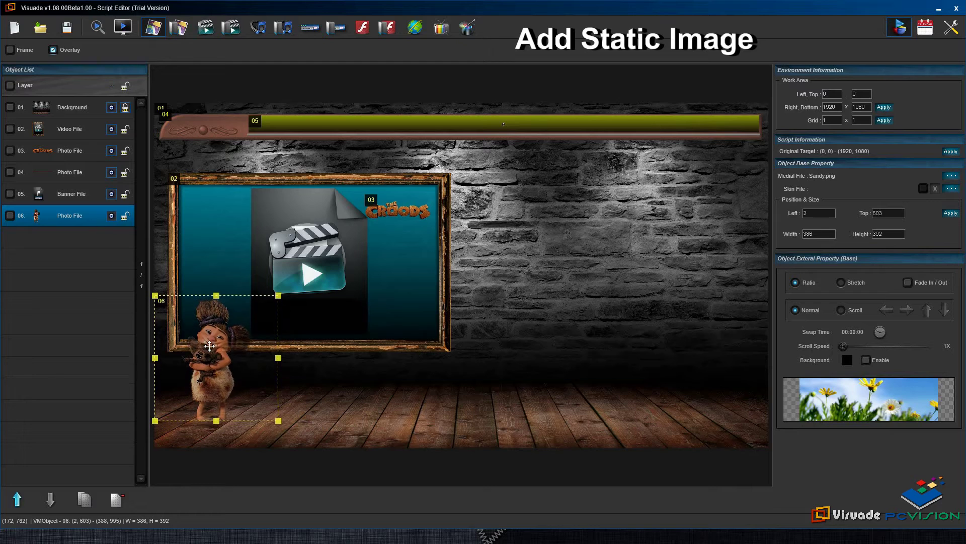
pyautogui.moveTo(208, 351); pyautogui.dragTo(209, 341)
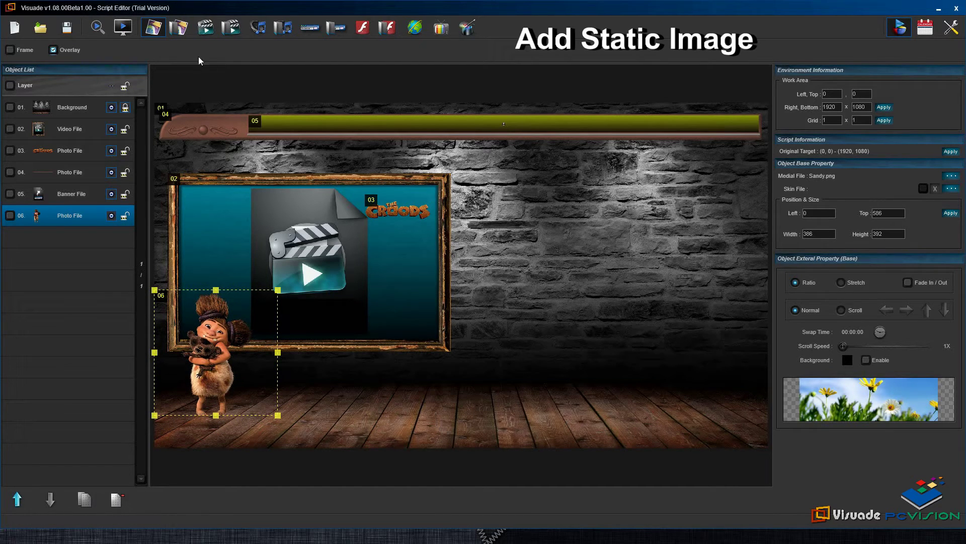
# Add tree65s.png as a photo about 447 × 831 px in the canvas's upper-right corner, placed at about (1473, 0).
pyautogui.moveTo(575, 204); pyautogui.dragTo(718, 357)
pyautogui.doubleClick(513, 295)
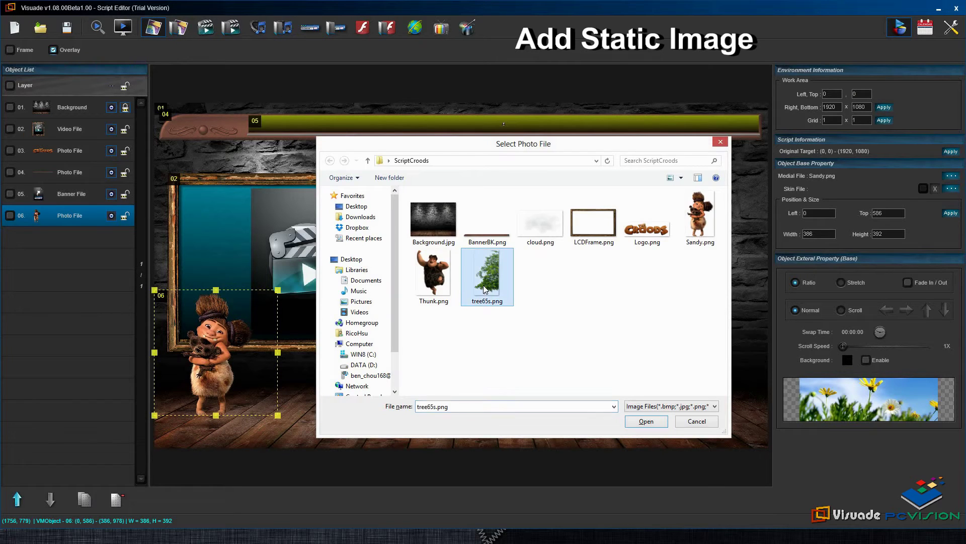
pyautogui.moveTo(607, 310); pyautogui.dragTo(659, 237)
pyautogui.moveTo(575, 280); pyautogui.dragTo(625, 368)
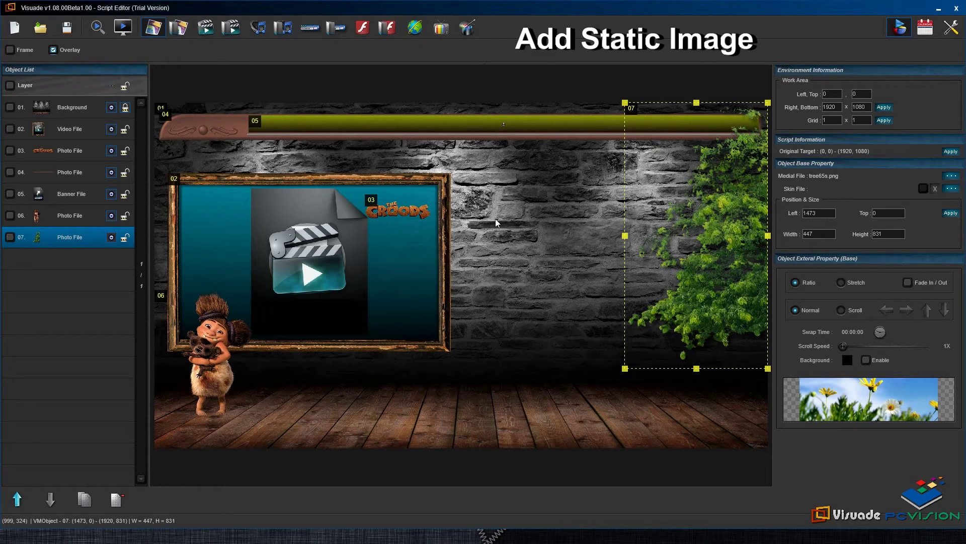
# Add Thunk.png as a photo between the video and the tree, enlarged to about 726 × 685 px at about (991, 324).
pyautogui.moveTo(479, 205); pyautogui.dragTo(638, 356)
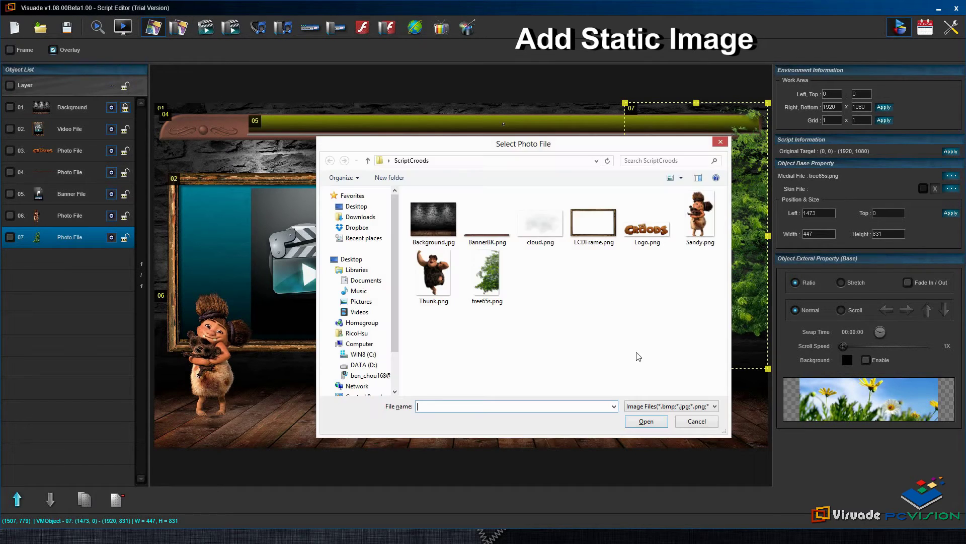
pyautogui.doubleClick(433, 274)
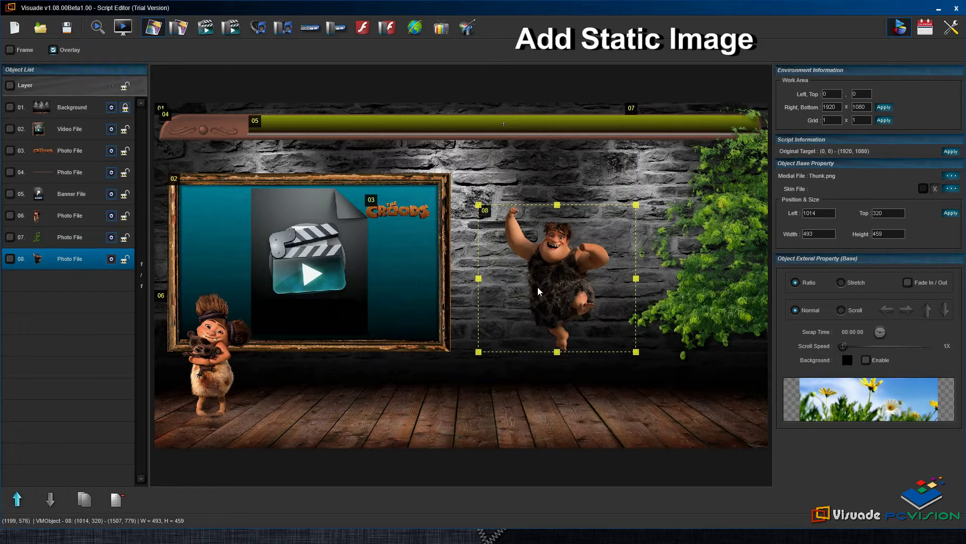
pyautogui.moveTo(703, 424); pyautogui.dragTo(704, 426)
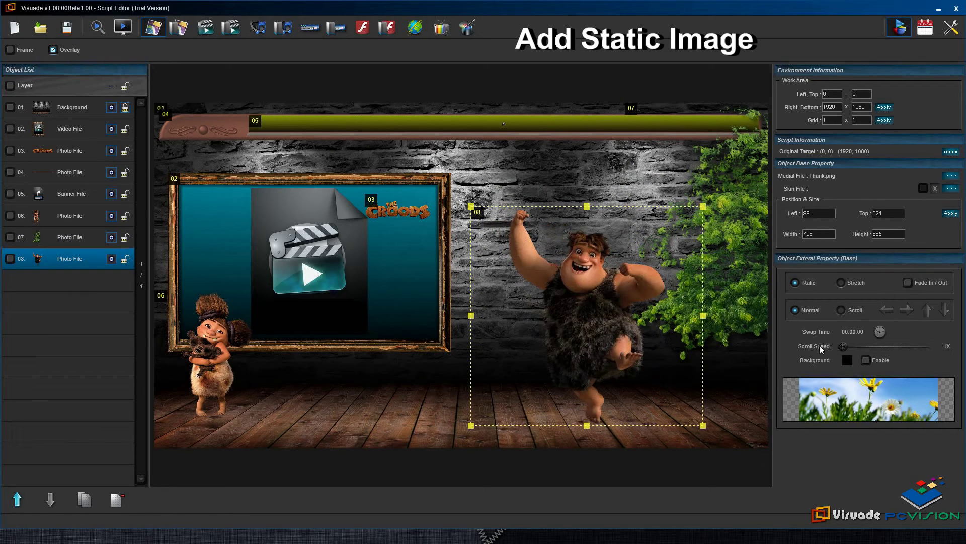
# Try the Stretch fit on the Thunk photo, restore Ratio, and resize it to about 595 × 660 px at about (961, 359).
pyautogui.click(841, 283)
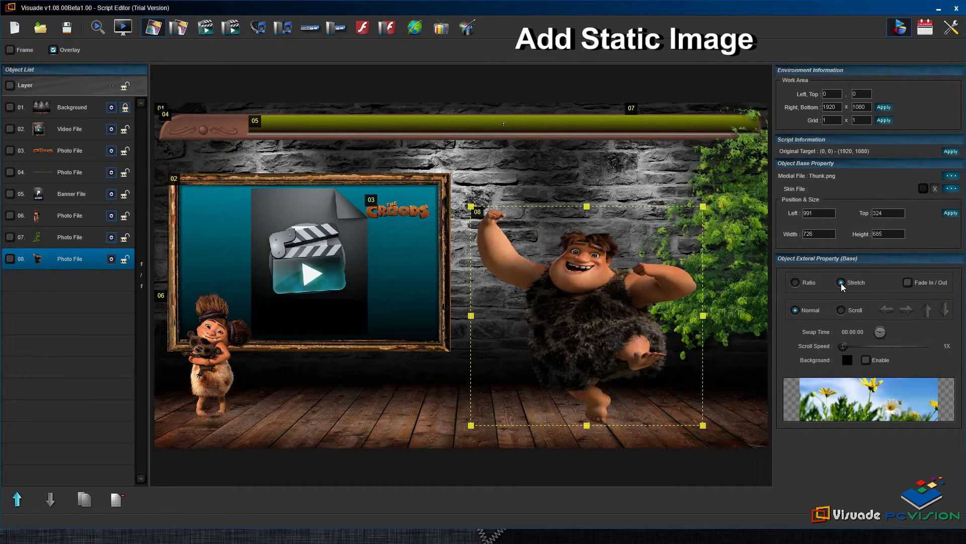
pyautogui.click(795, 283)
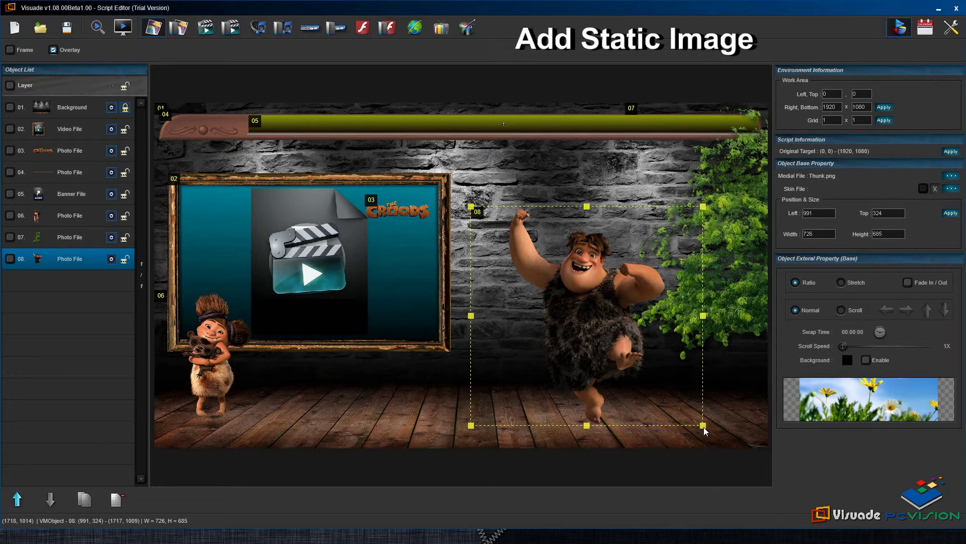
pyautogui.moveTo(703, 425); pyautogui.dragTo(655, 412)
pyautogui.moveTo(577, 321); pyautogui.dragTo(567, 335)
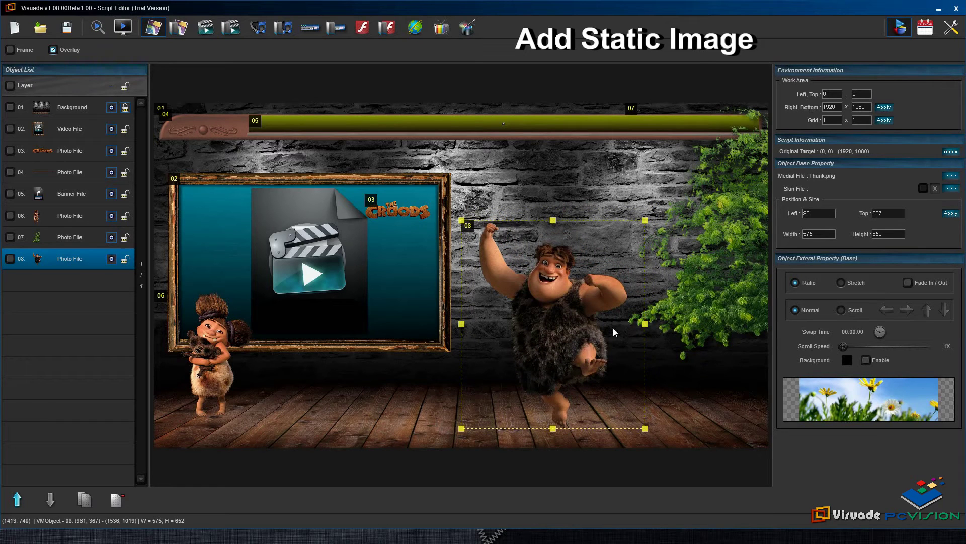
pyautogui.moveTo(645, 220); pyautogui.dragTo(652, 217)
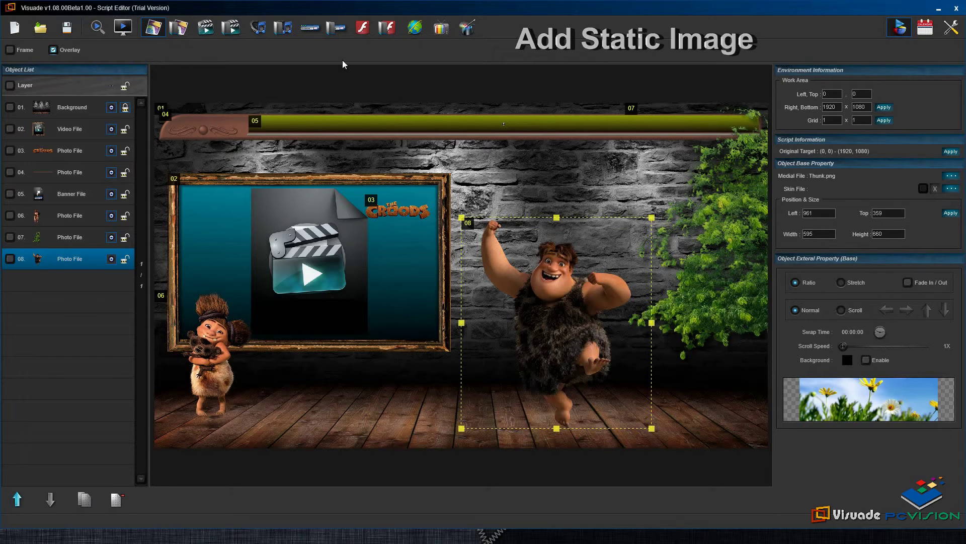
# Add DateTime.swf as a Flash object about 567 × 257 px above the Thunk photo, placed at about (975, 157).
pyautogui.click(364, 33)
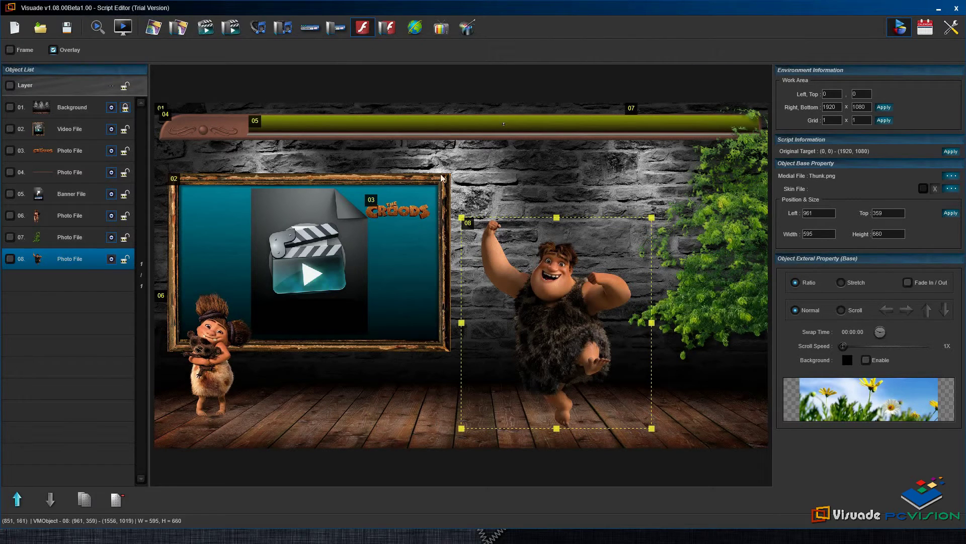
pyautogui.moveTo(465, 155); pyautogui.dragTo(662, 281)
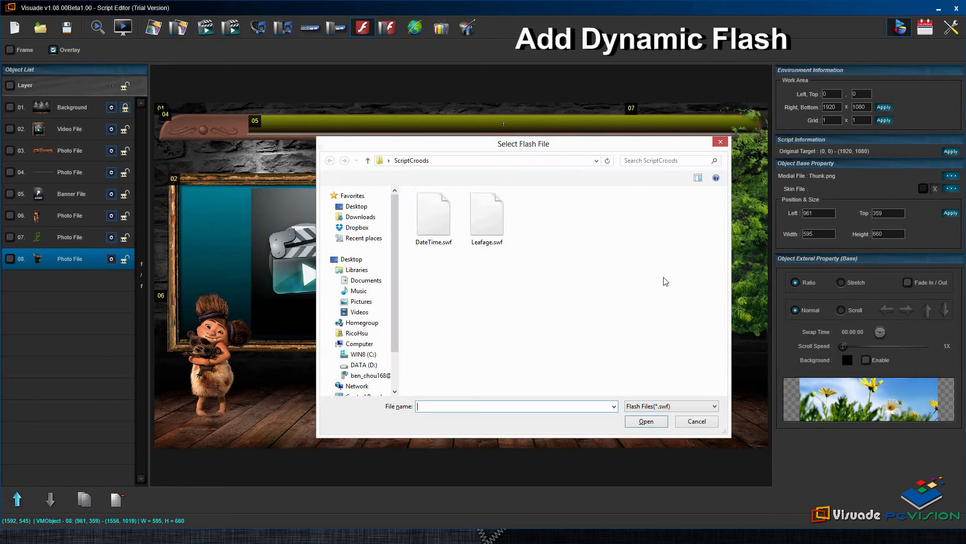
pyautogui.doubleClick(436, 217)
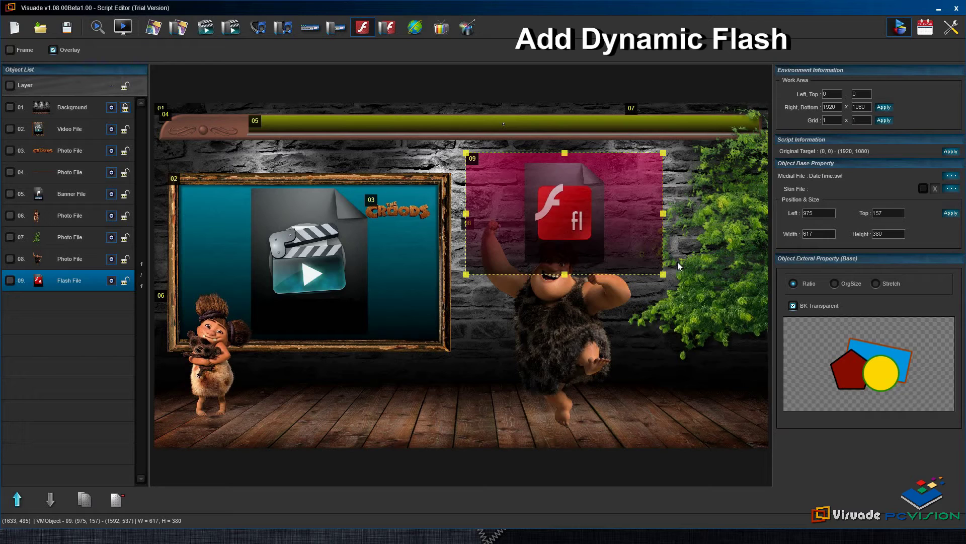
pyautogui.moveTo(664, 274); pyautogui.dragTo(647, 235)
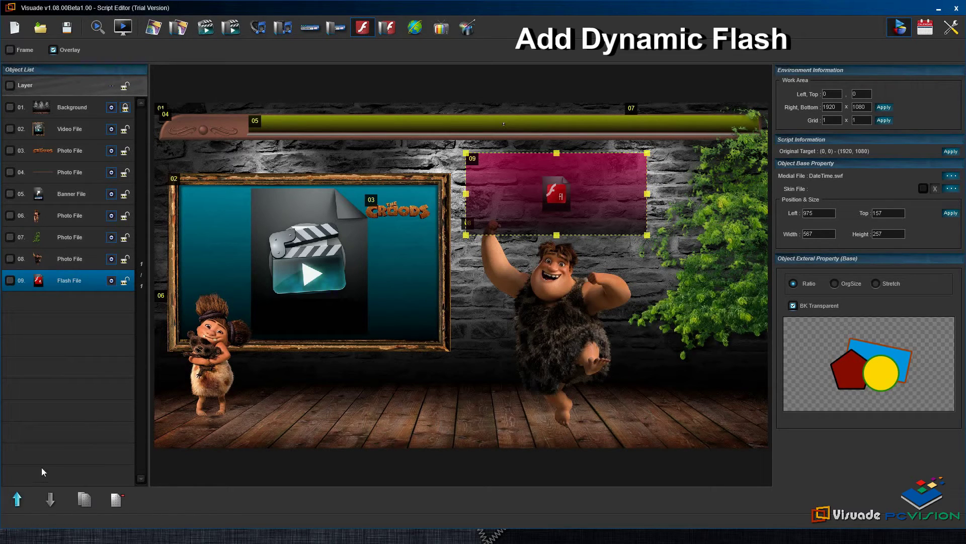
# Reorder the DateTime Flash object behind the Thunk photo and resize that photo to about 620 × 646 px at about (936, 373).
pyautogui.click(18, 499)
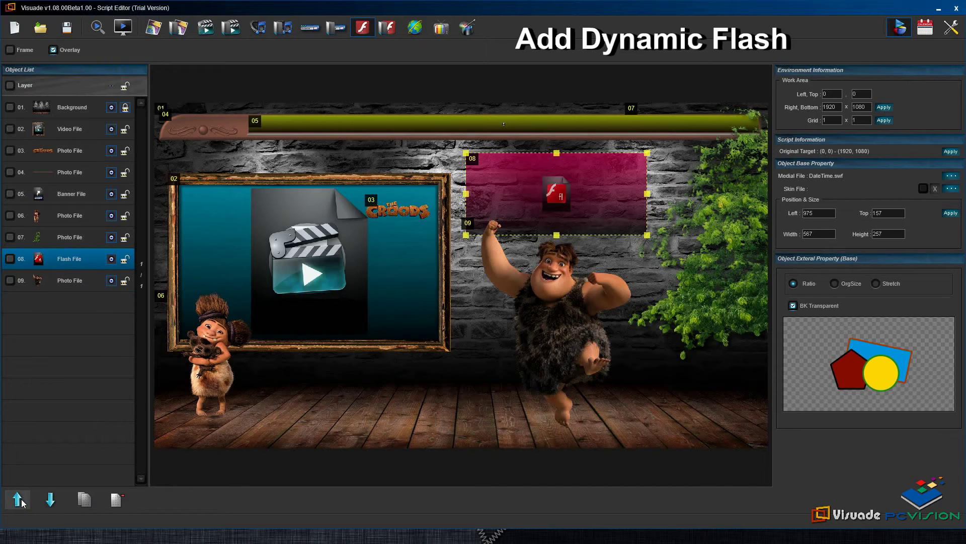
pyautogui.click(529, 332)
pyautogui.moveTo(462, 218); pyautogui.dragTo(453, 222)
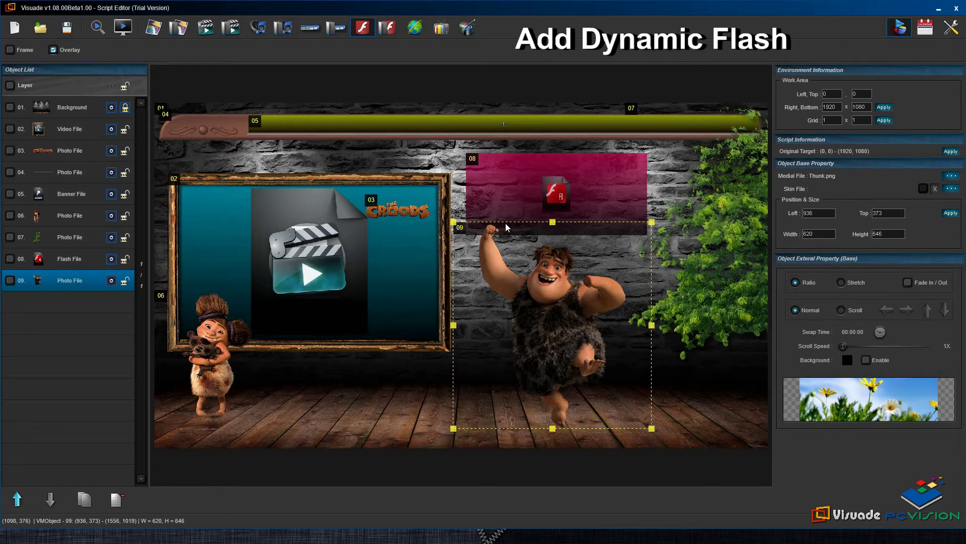
# Add Leafage.swf as a Flash object about 756 × 507 px in the canvas's upper-left corner at (0, 0), and preview the script.
pyautogui.moveTo(195, 112); pyautogui.dragTo(431, 274)
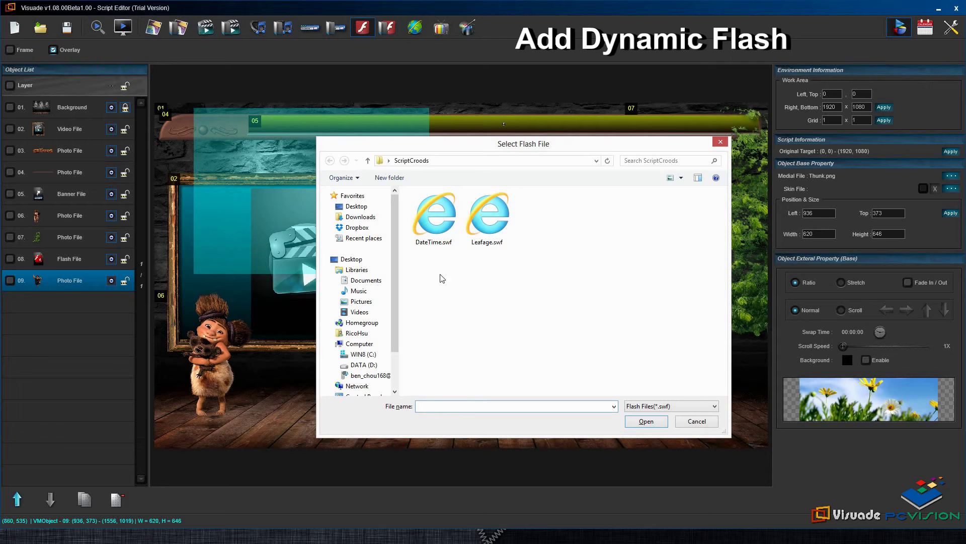
pyautogui.doubleClick(496, 227)
pyautogui.moveTo(330, 210); pyautogui.dragTo(296, 208)
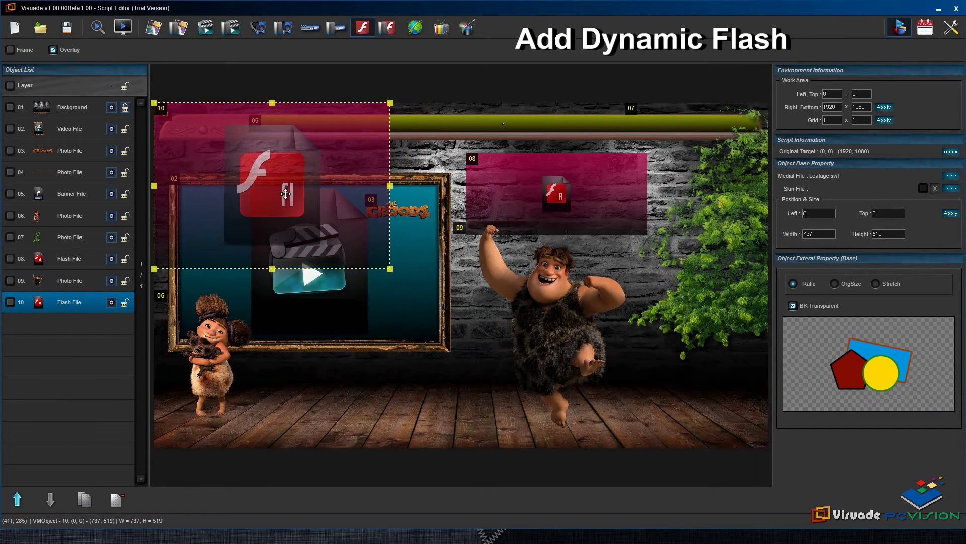
pyautogui.moveTo(390, 270); pyautogui.dragTo(396, 265)
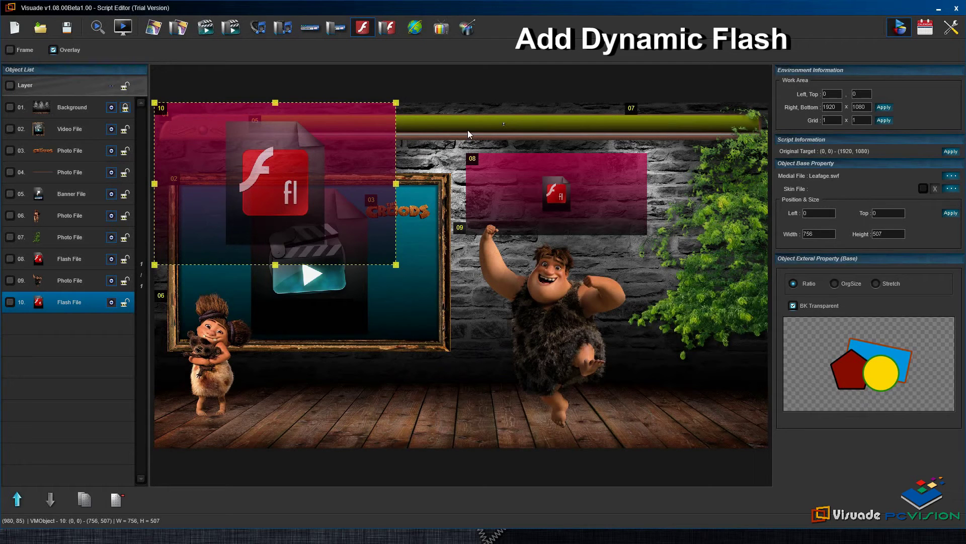
pyautogui.click(88, 25)
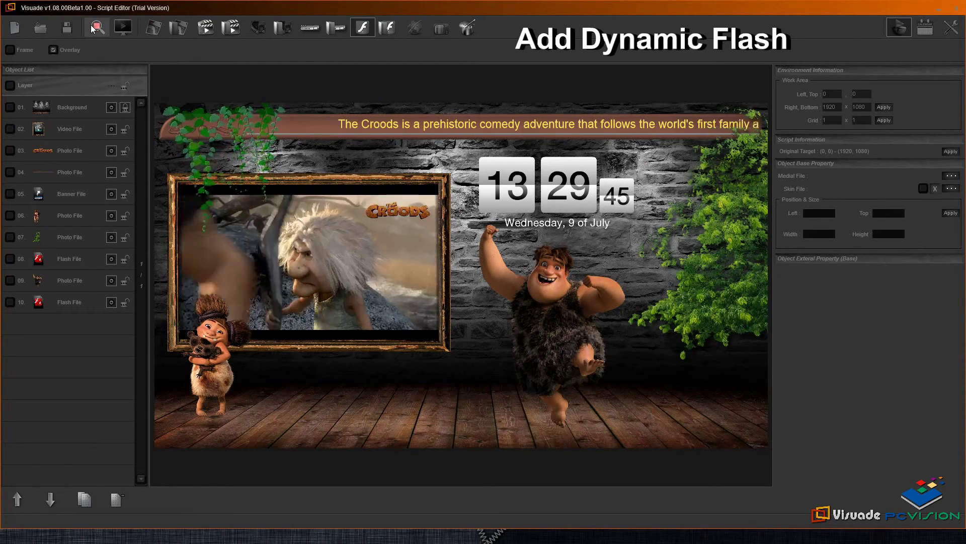
pyautogui.click(91, 25)
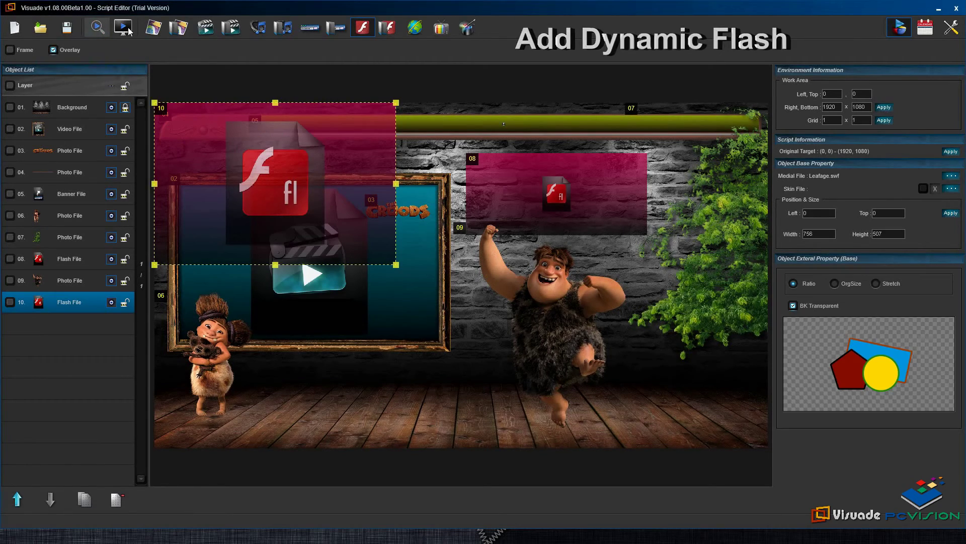
# Add a dynamic effect object using cloud.png and enlarge it from (0, 0) to cover the full 1920 × 1080 canvas.
pyautogui.click(465, 32)
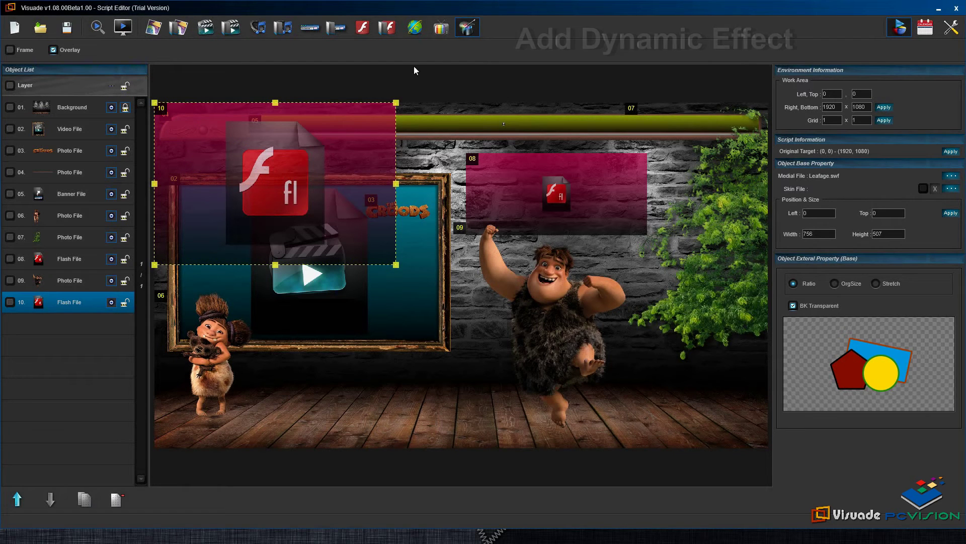
pyautogui.moveTo(190, 119)
pyautogui.mouseDown()
pyautogui.moveTo(414, 273)
pyautogui.moveTo(662, 404)
pyautogui.mouseUp()
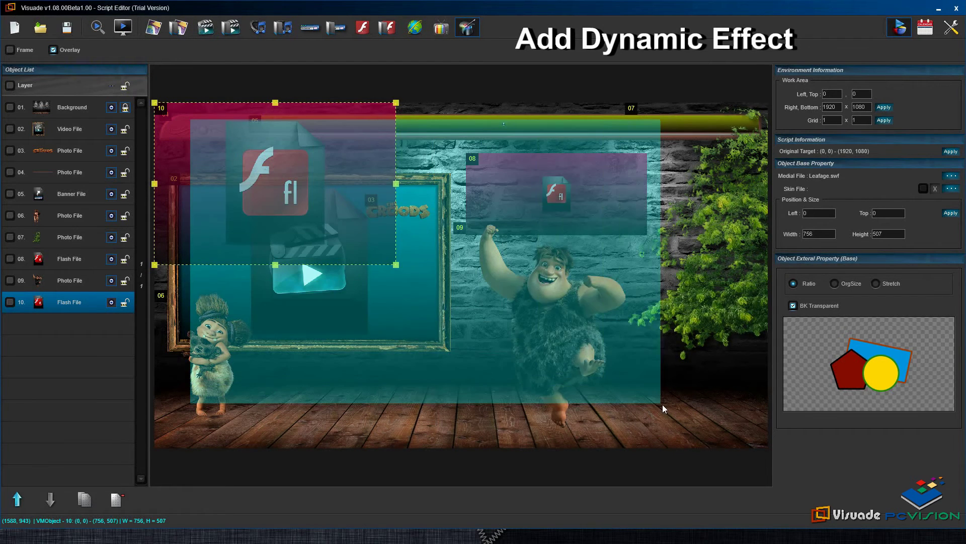
pyautogui.doubleClick(487, 221)
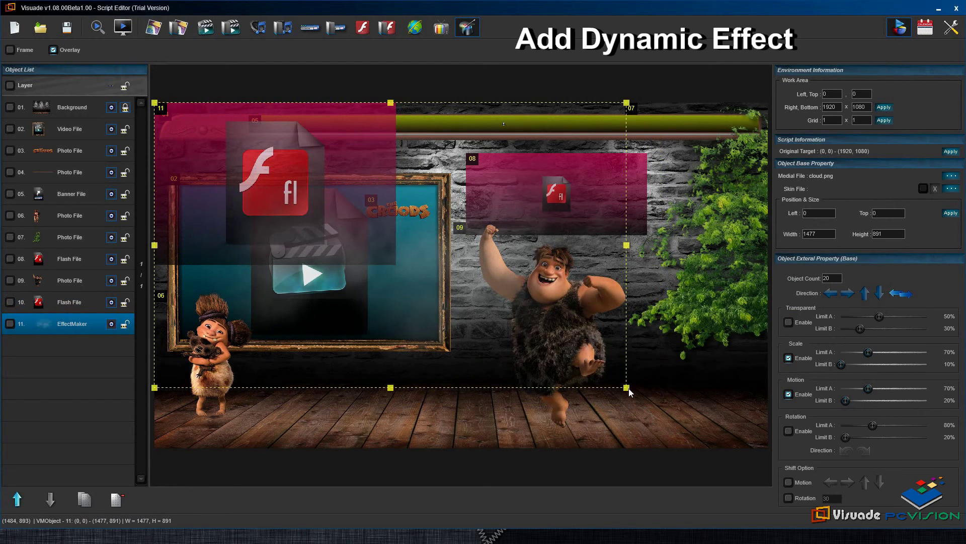
pyautogui.moveTo(627, 388); pyautogui.dragTo(767, 448)
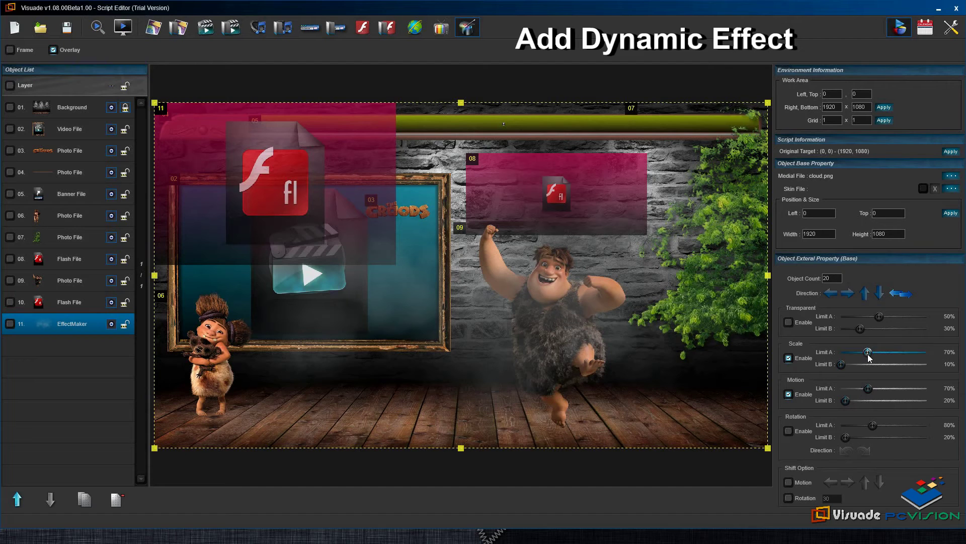
# Set both of the cloud effect's scale limits to 200% and its motion limits A and B to 140% and 80%, and preview the script.
pyautogui.moveTo(841, 364); pyautogui.dragTo(914, 371)
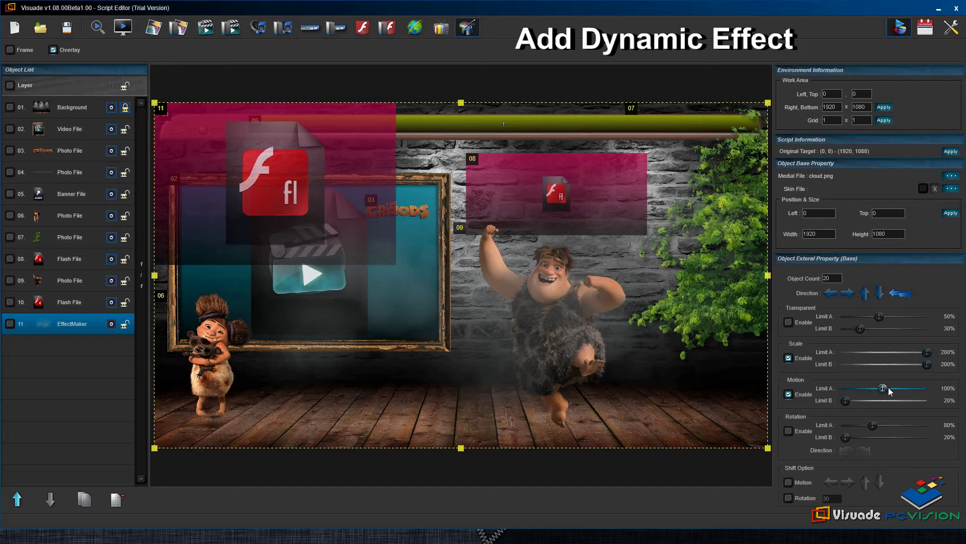
pyautogui.moveTo(846, 401); pyautogui.dragTo(870, 400)
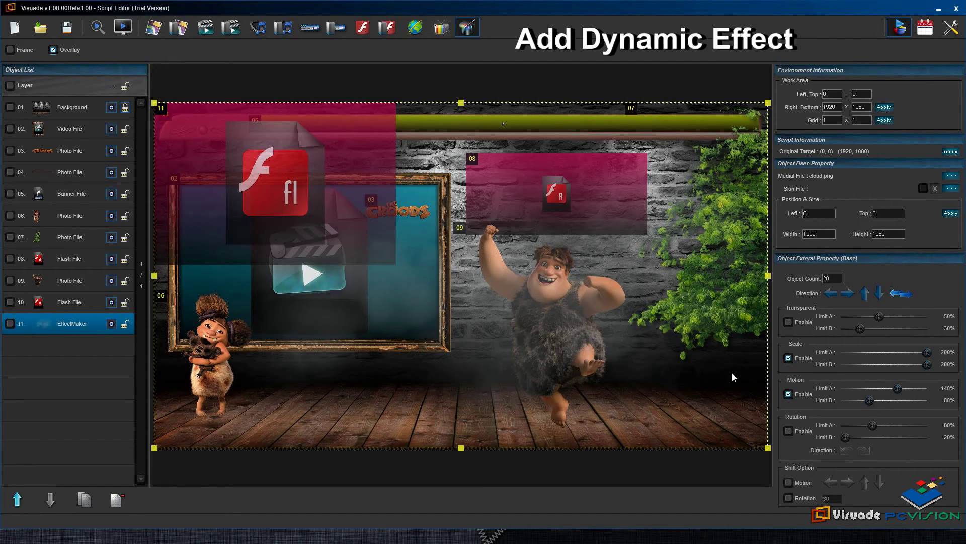
pyautogui.click(101, 29)
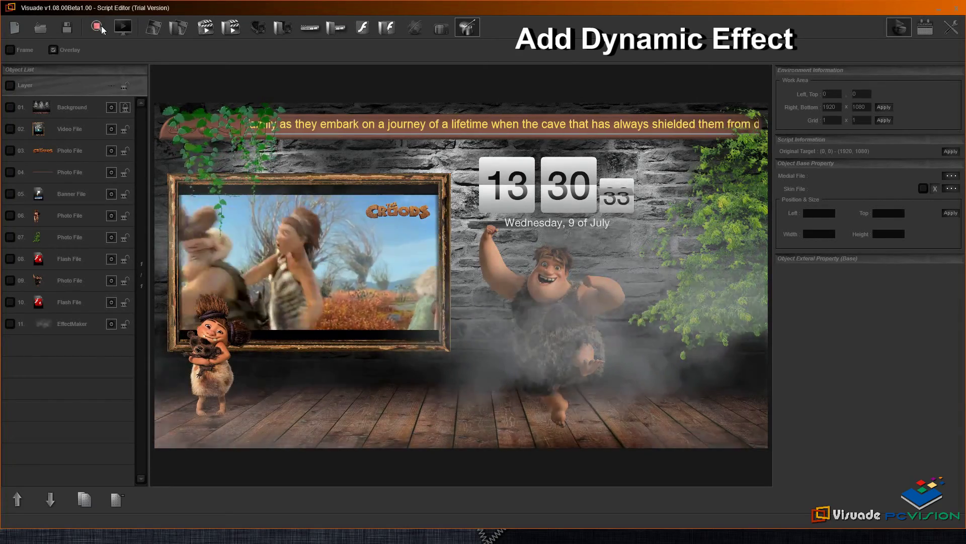
pyautogui.click(102, 30)
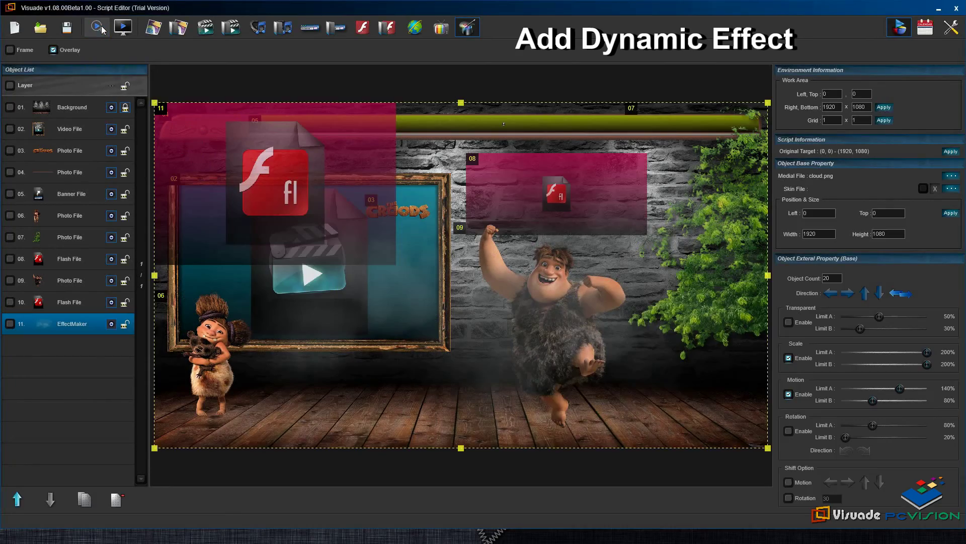